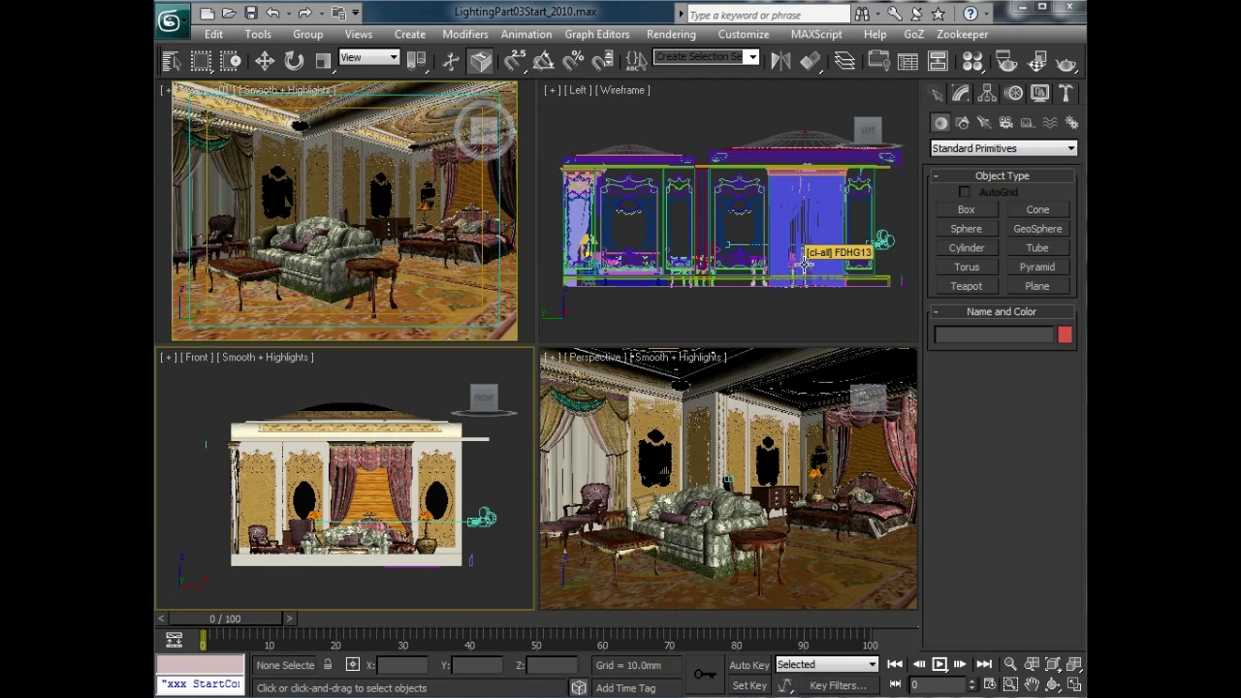
- Maximize the camera view to review the bedroom, then restore the four-view layout
right_click(263, 218)
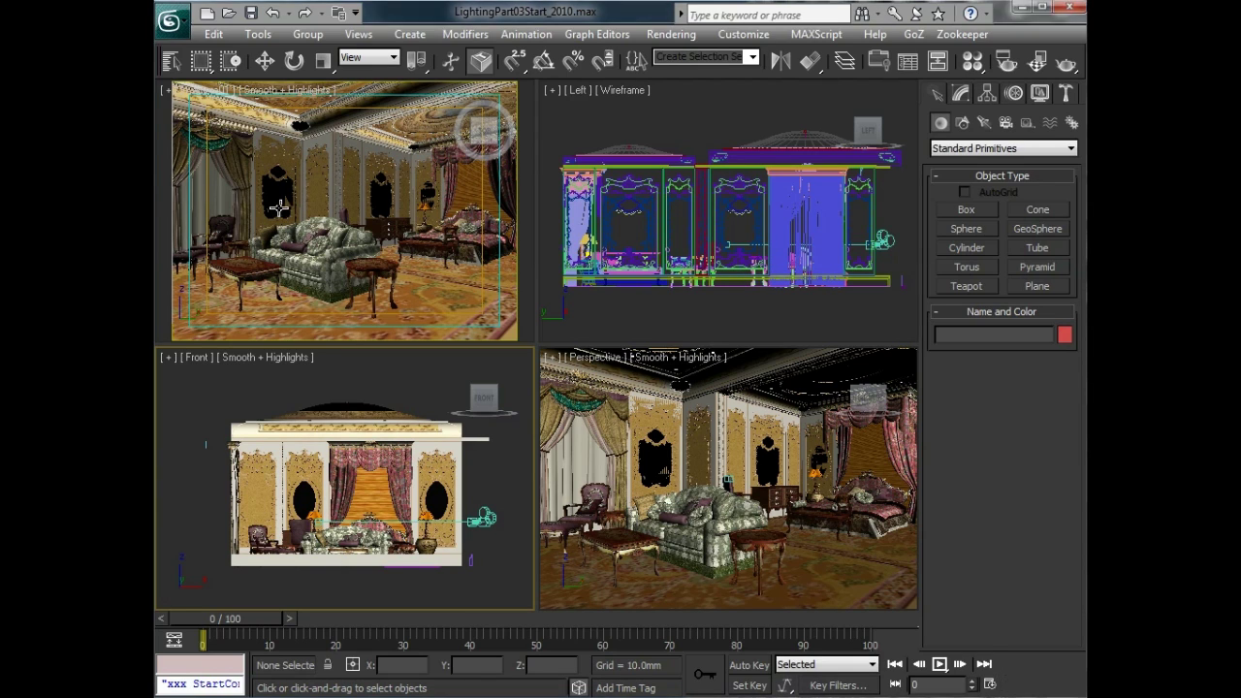
key("alt+w")
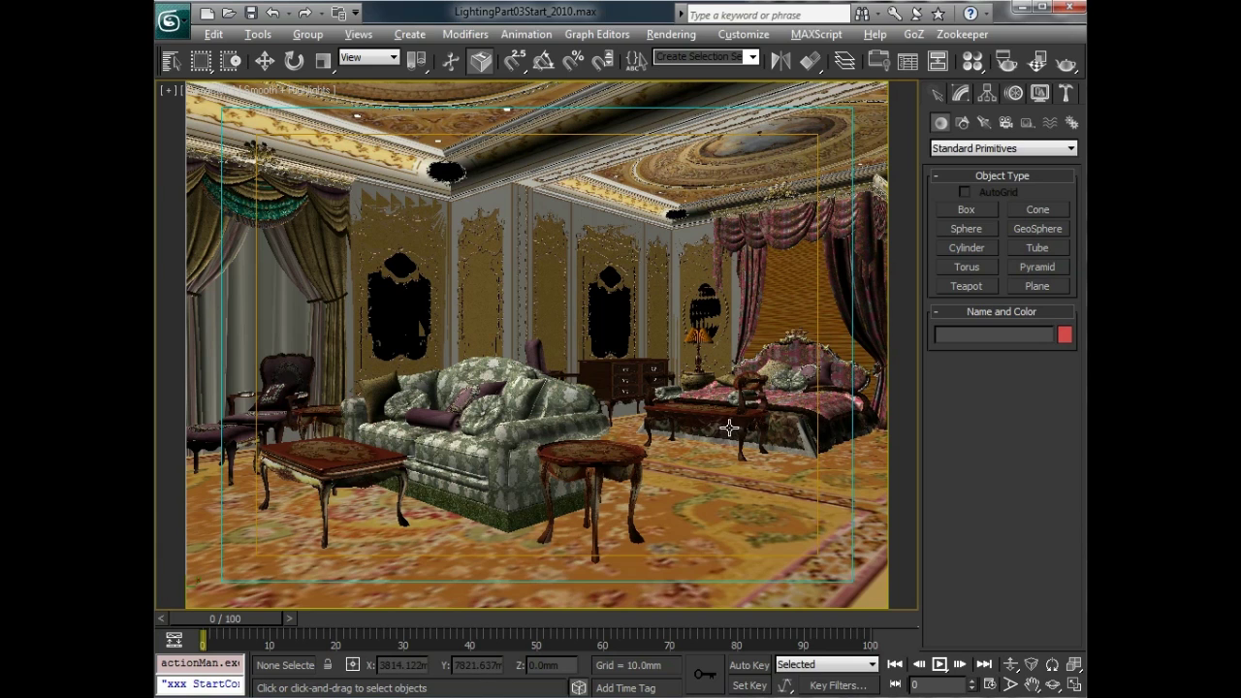
key("alt+w")
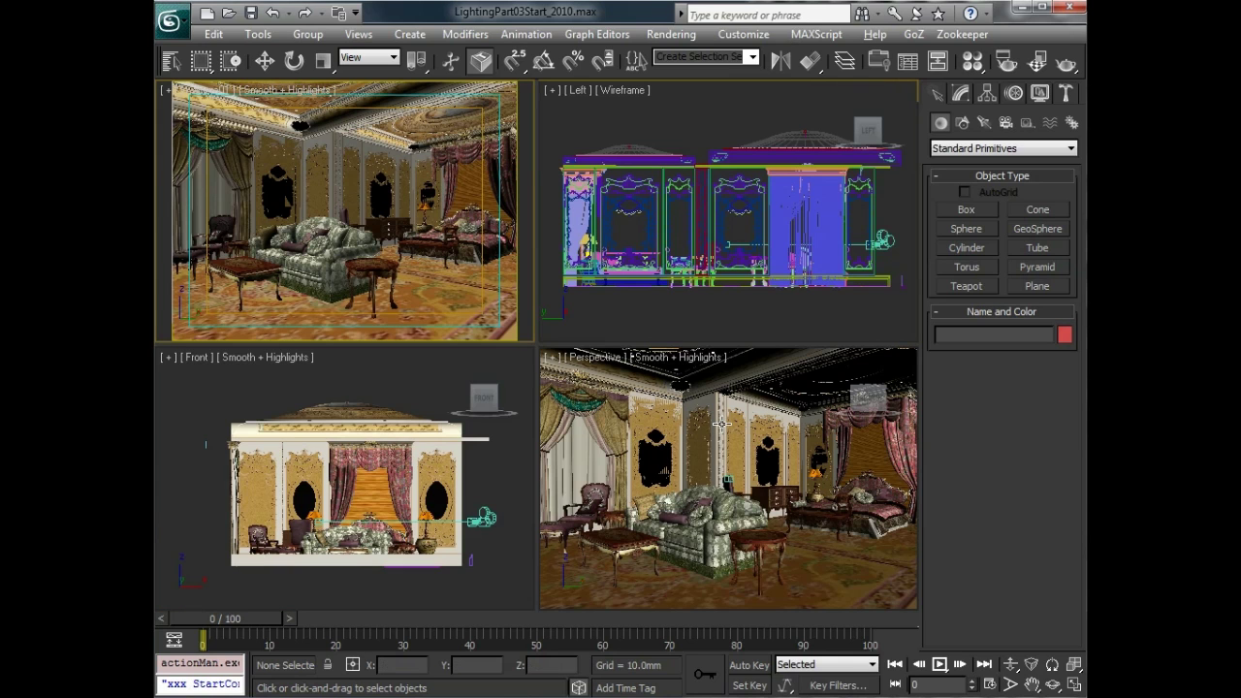
- Create a Standard Target Direct light in the Front viewport, aimed down into the room
left_click(984, 122)
left_click(987, 149)
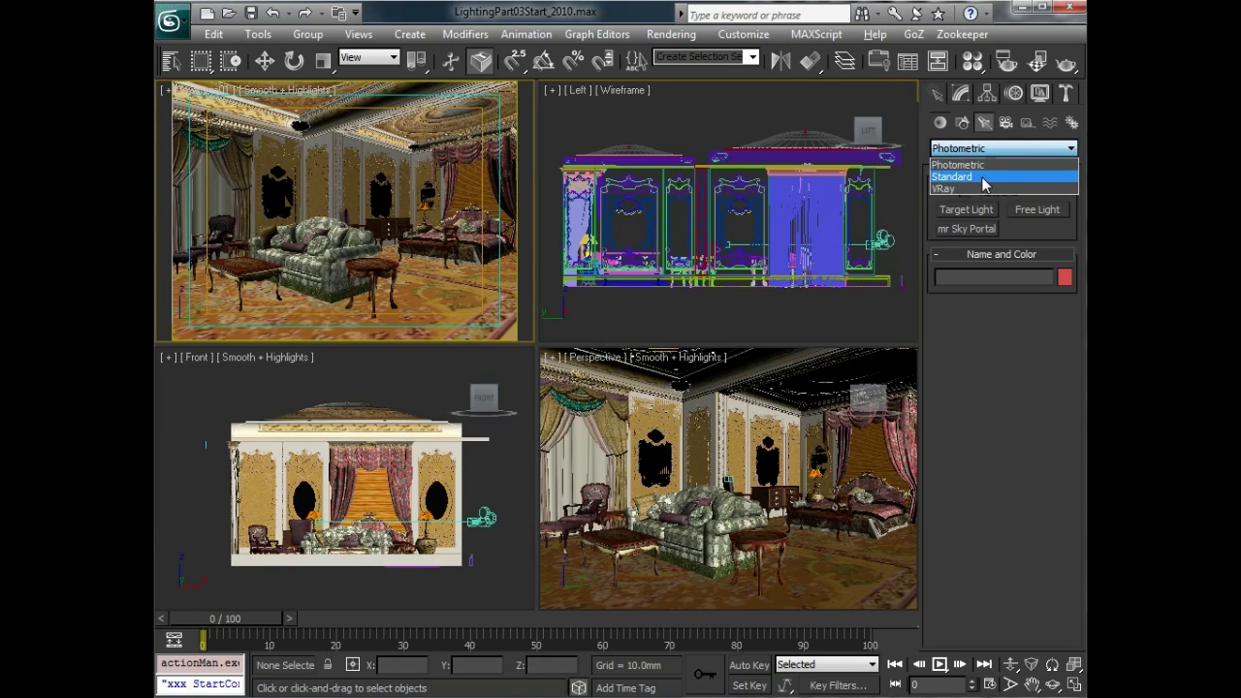
left_click(981, 177)
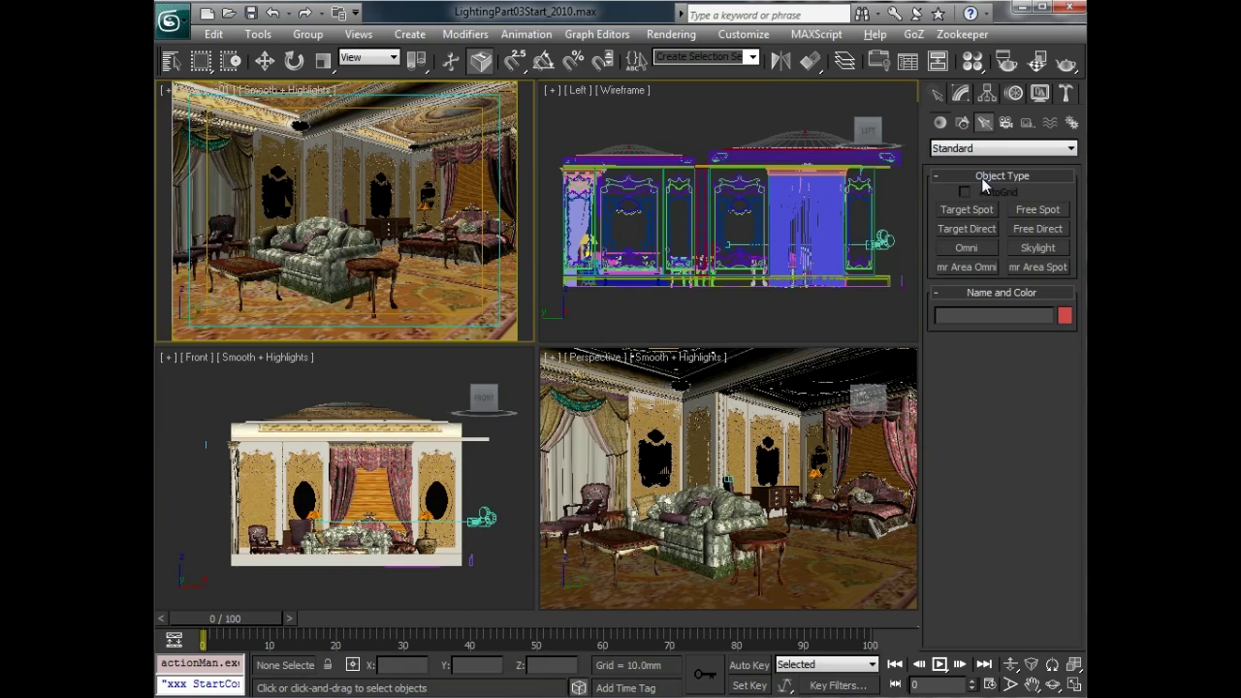
left_click(966, 229)
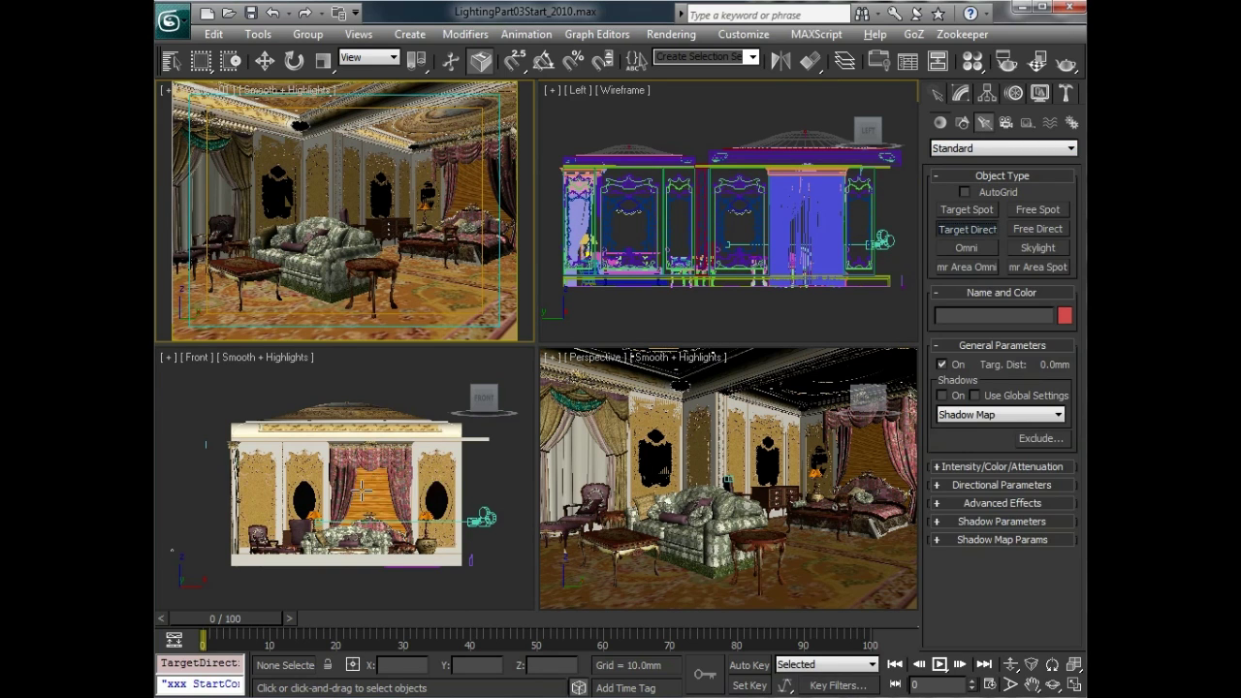
scroll(349, 479, "down", 4)
scroll(271, 460, "down", 1)
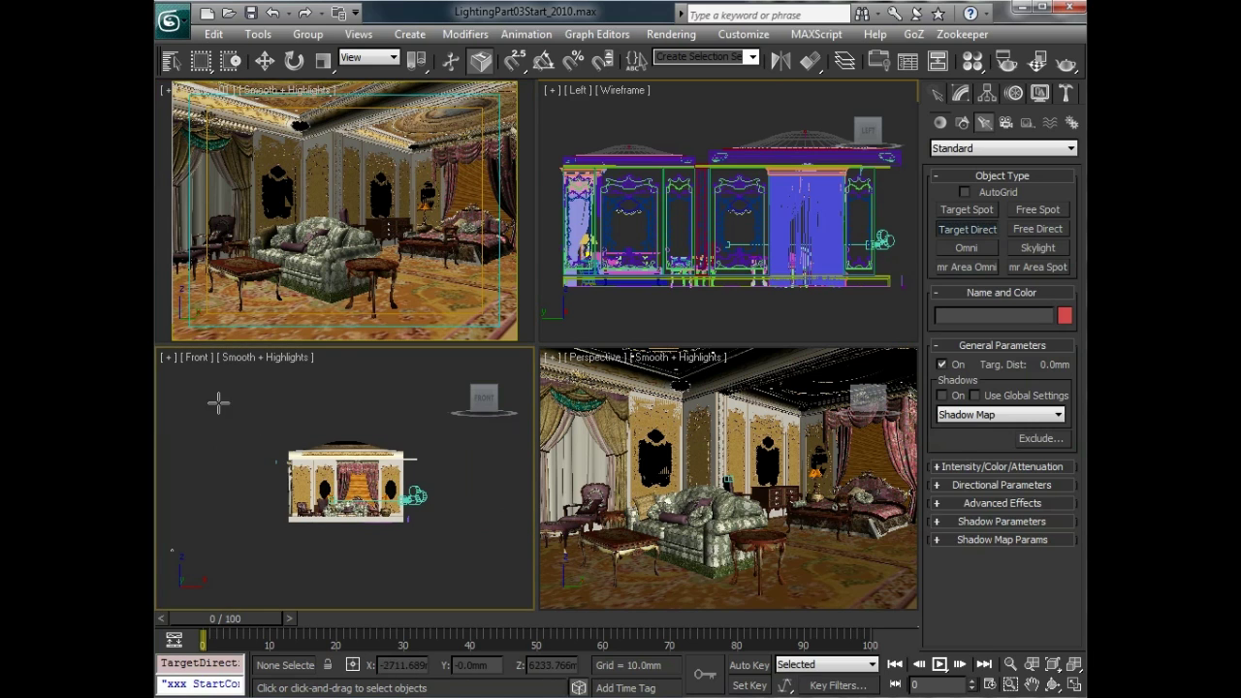
left_click_drag(286, 475, 205, 412)
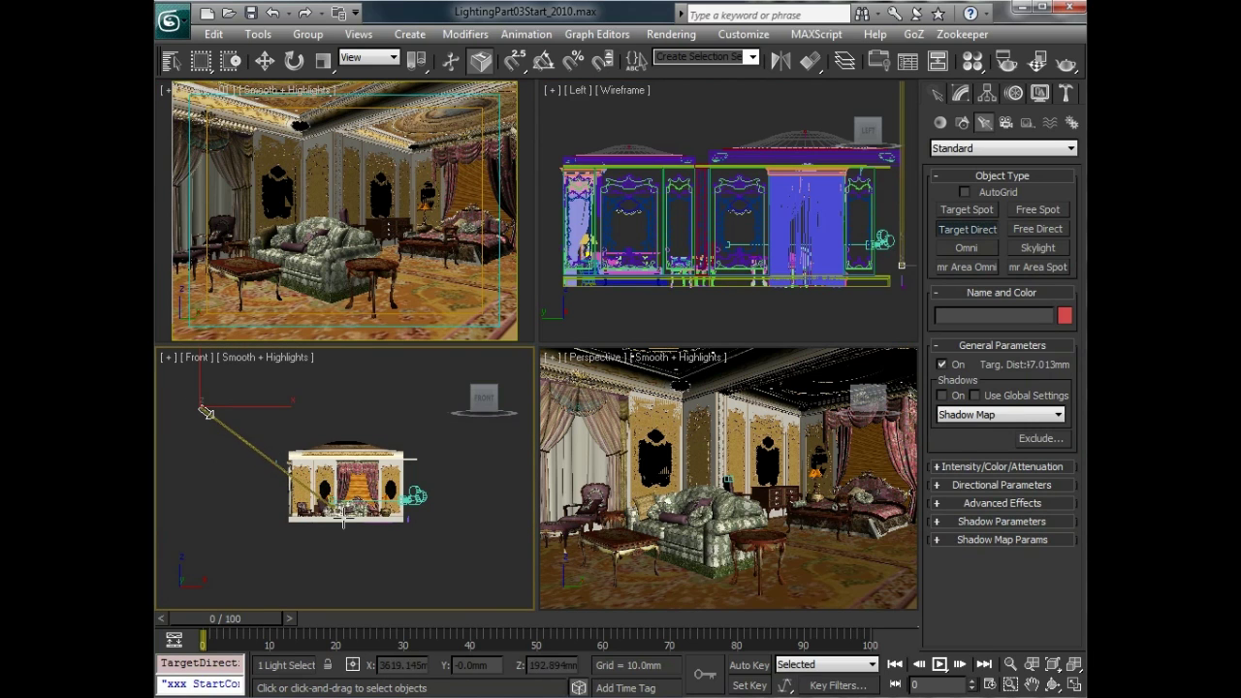
right_click(270, 458)
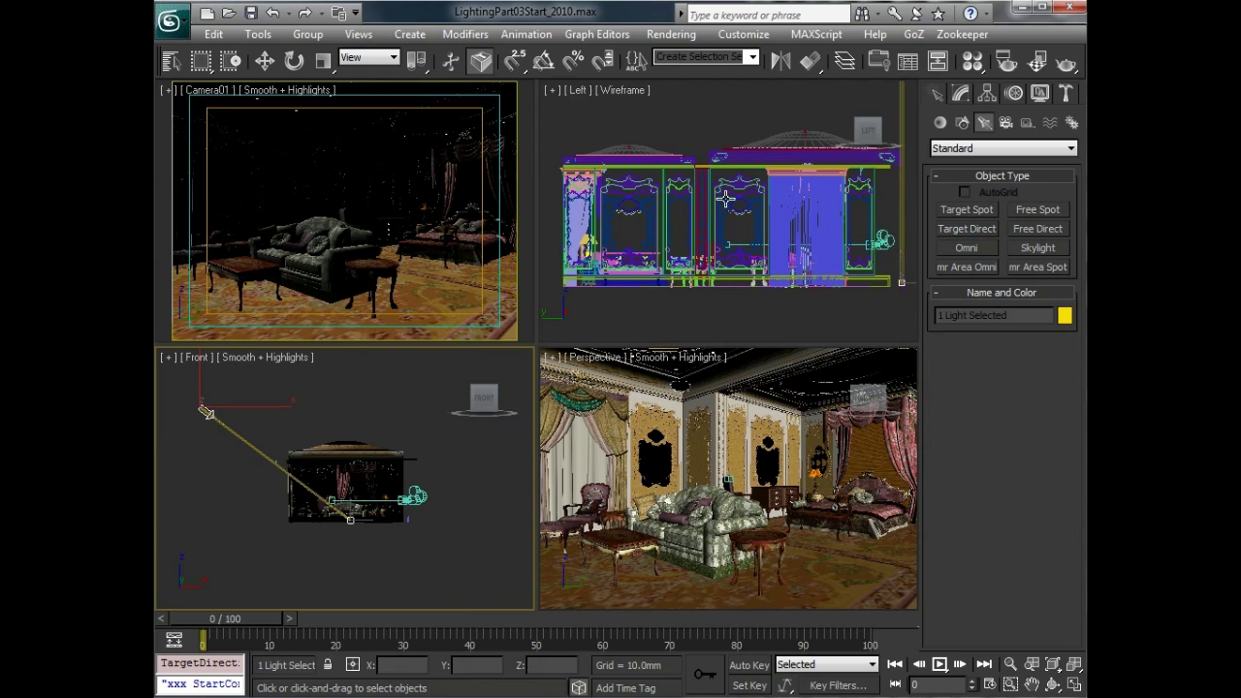
- Move the directional light over the centre of the room in the Left view
right_click(766, 206)
scroll(765, 206, "down", 3)
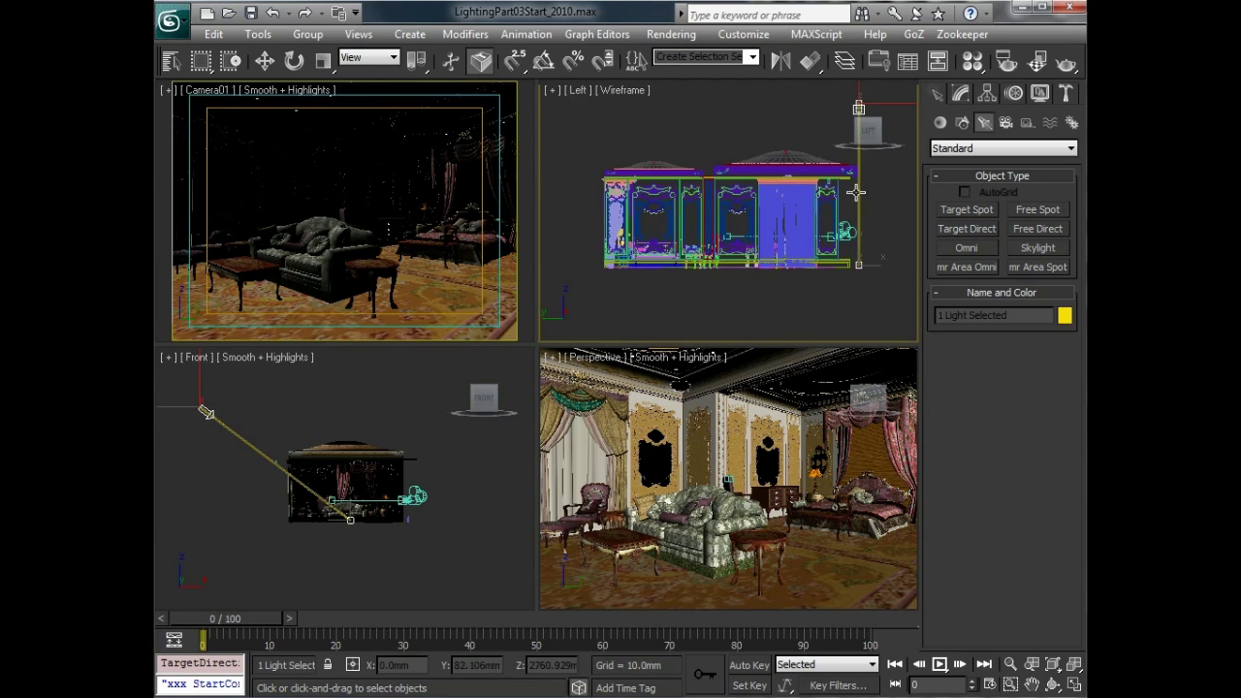
middle_click_drag(879, 188, 840, 188)
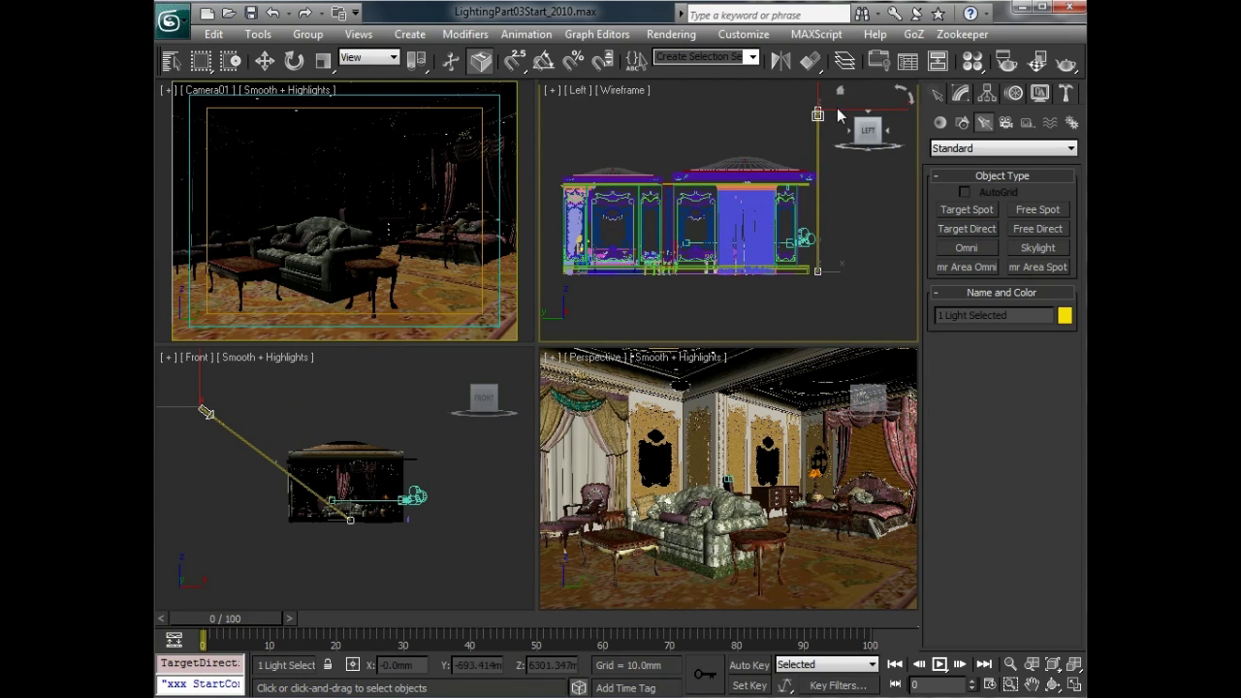
right_click(821, 177)
left_click(839, 184)
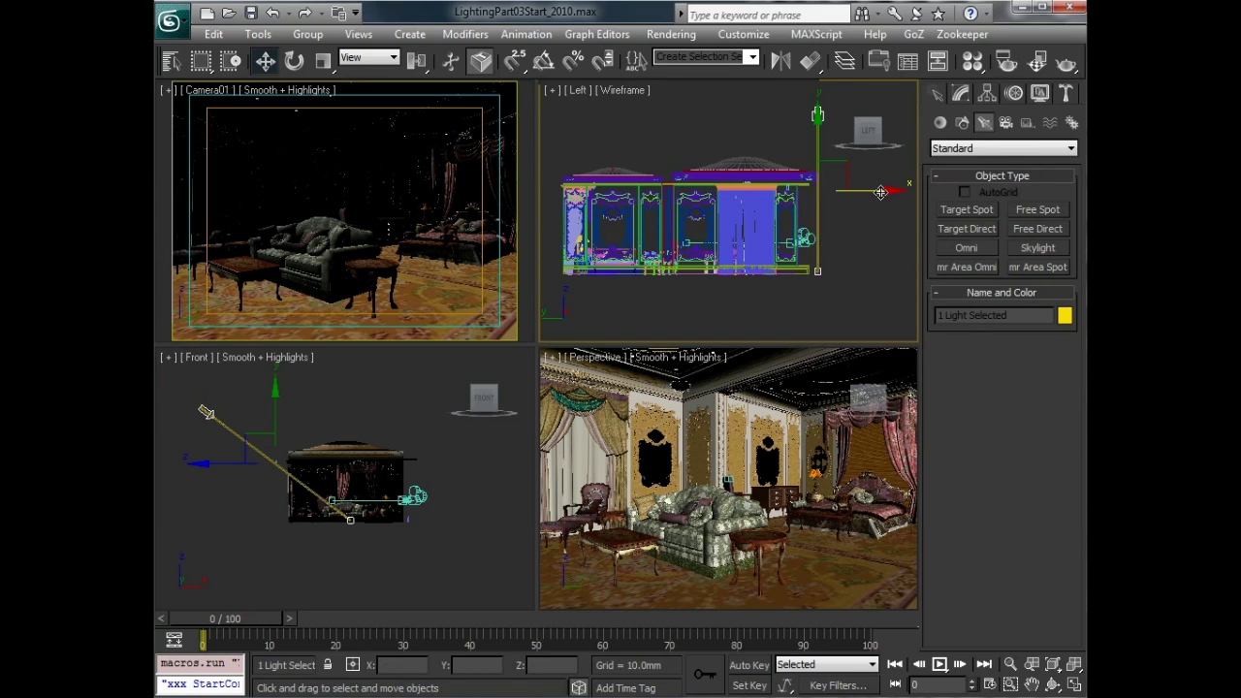
mouse_move(789, 197)
left_mouse_down()
mouse_move(771, 196)
mouse_move(787, 197)
left_mouse_up()
- Turn on Shadow Map shadows for the directional light and rename it Key01
left_click(960, 94)
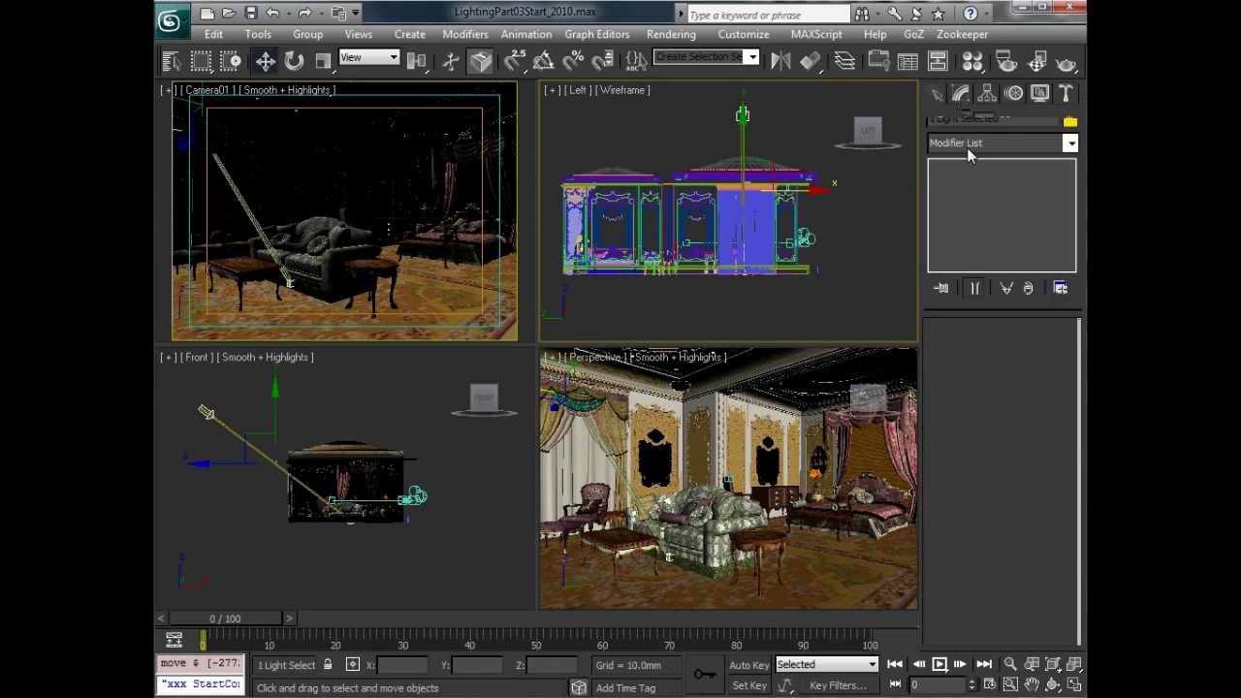
left_click(743, 116)
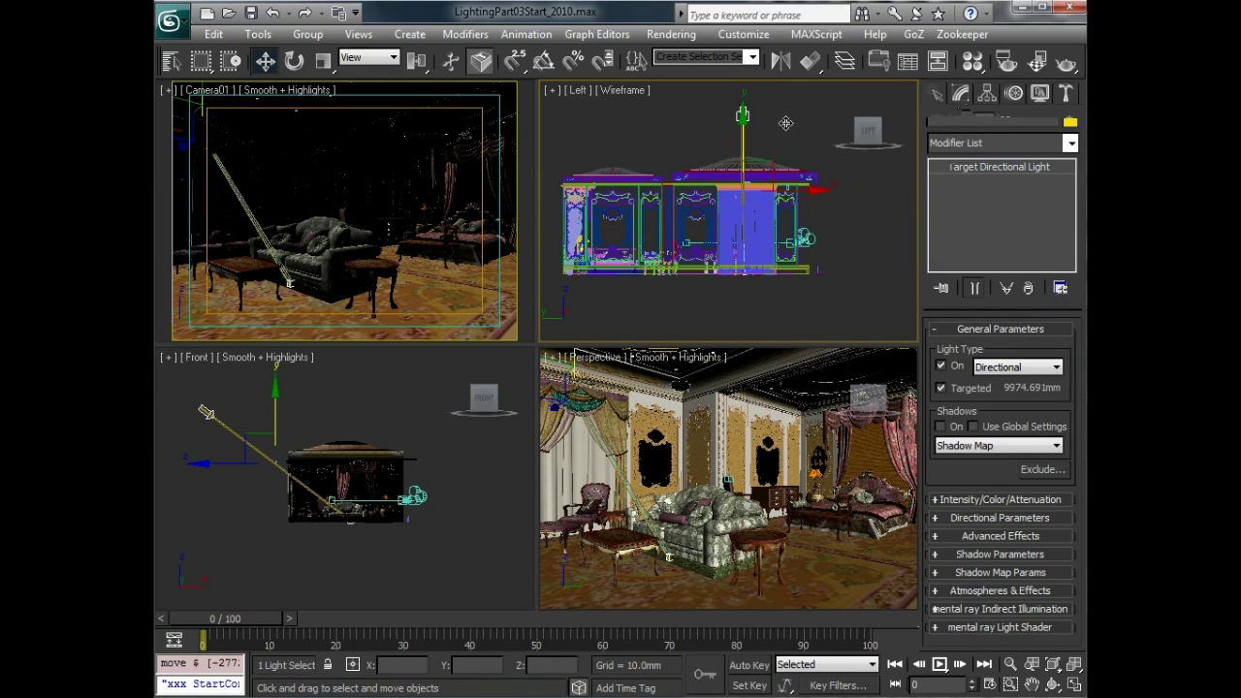
left_click(941, 426)
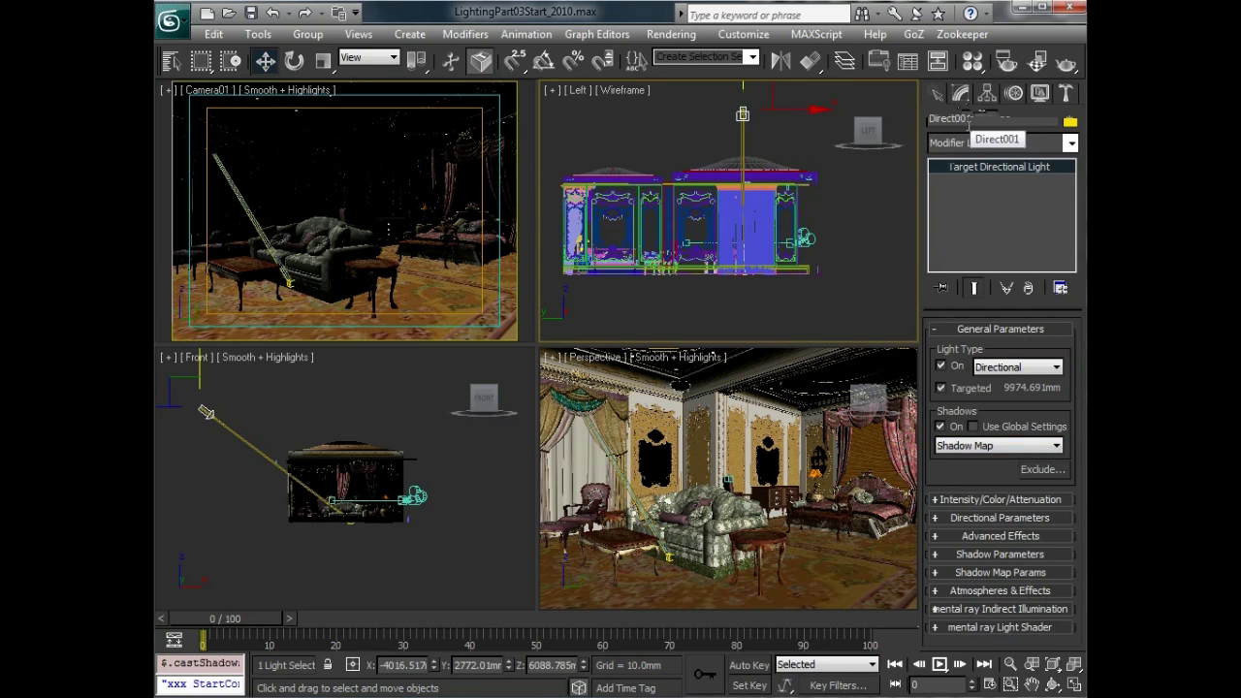
double_click(977, 120)
type("Key01")
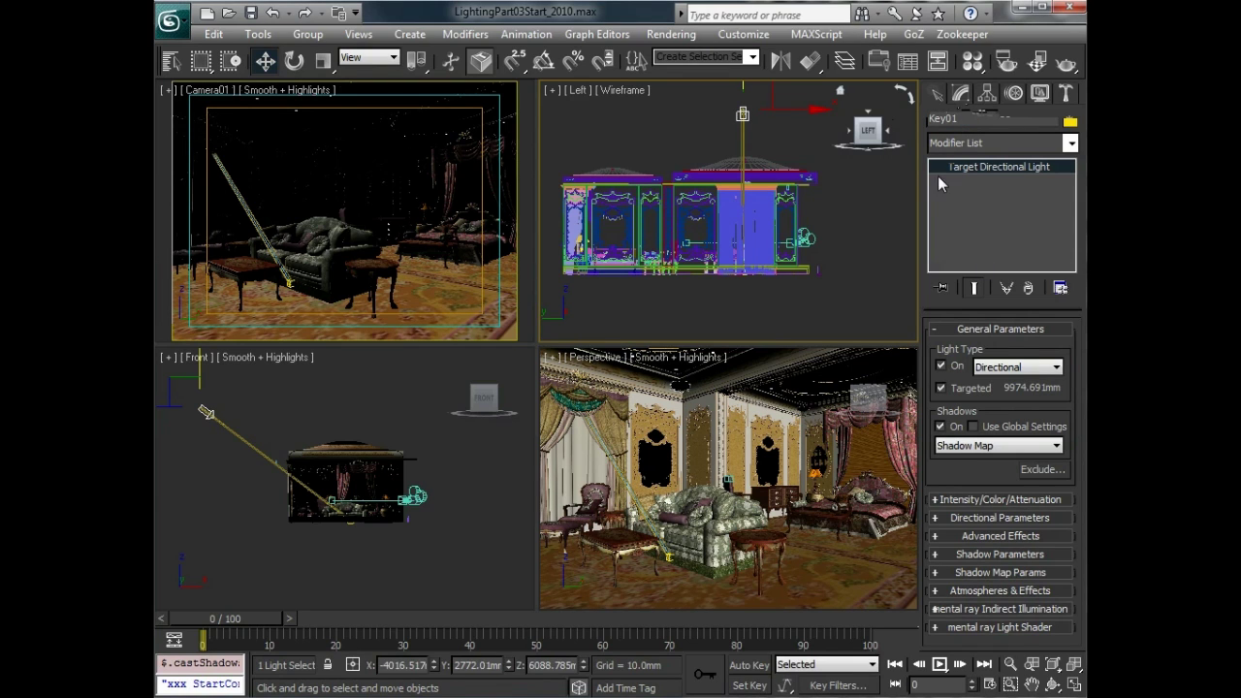
left_click(956, 445)
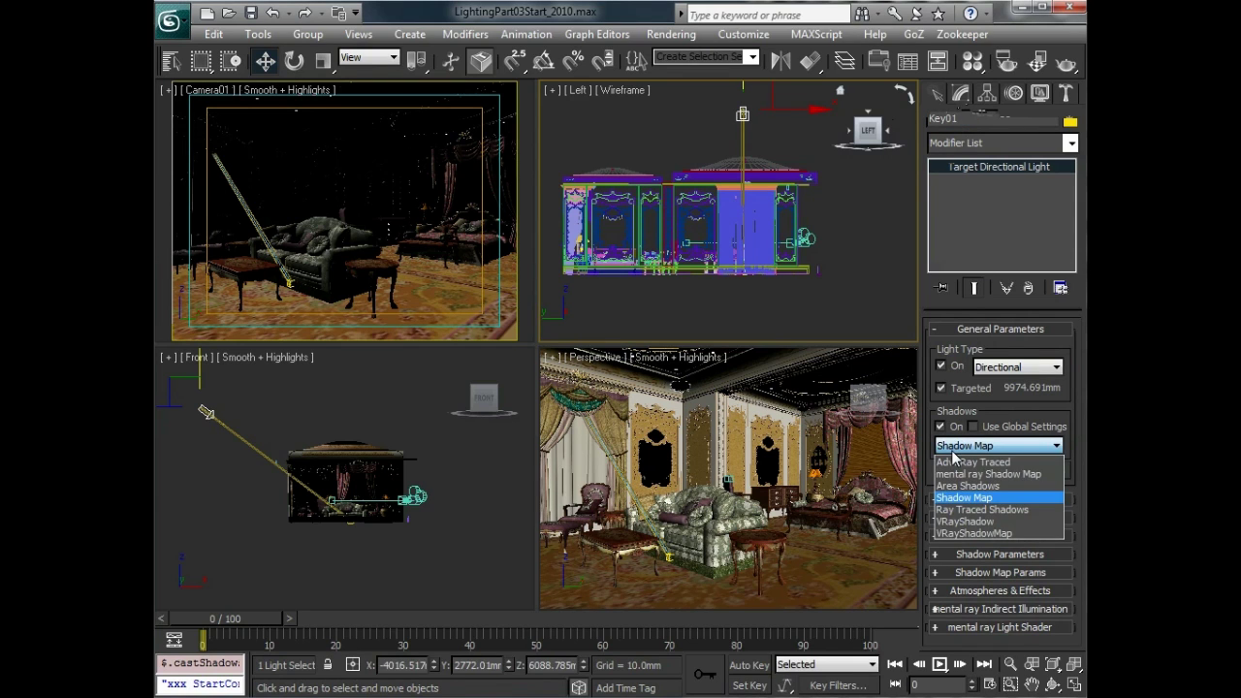
left_click(953, 452)
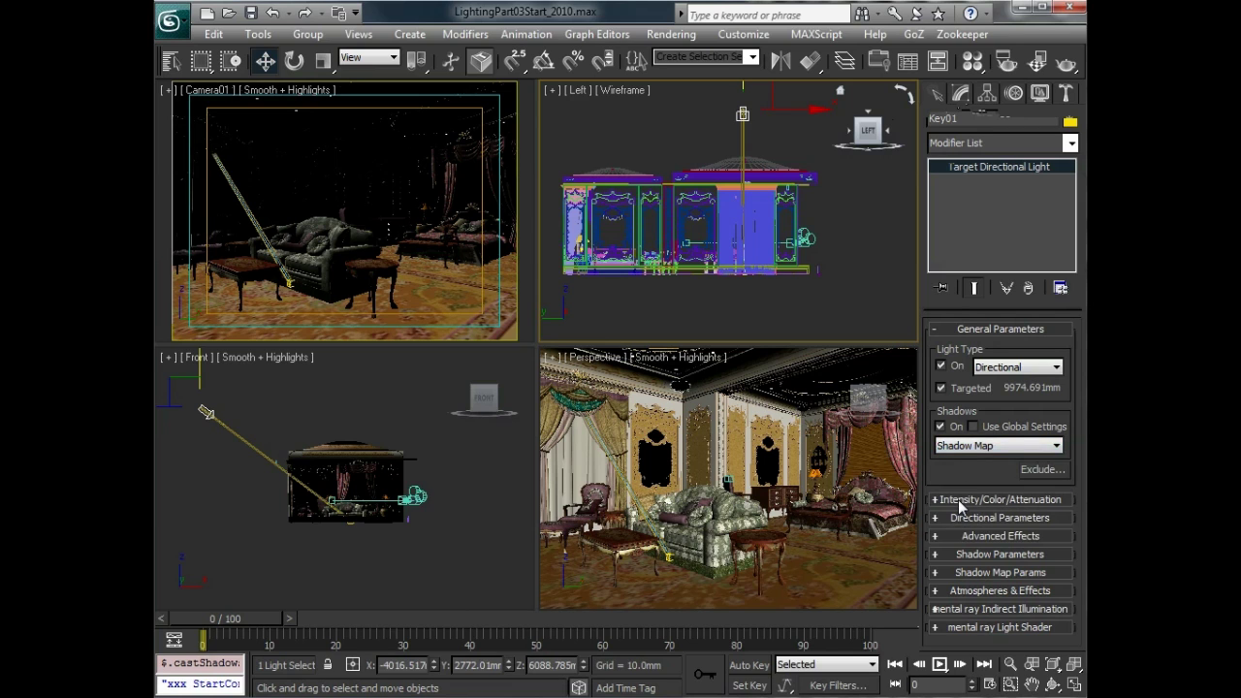
- Widen Key01's beam to a 2090 mm hotspot and 2099 mm falloff
left_click(958, 499)
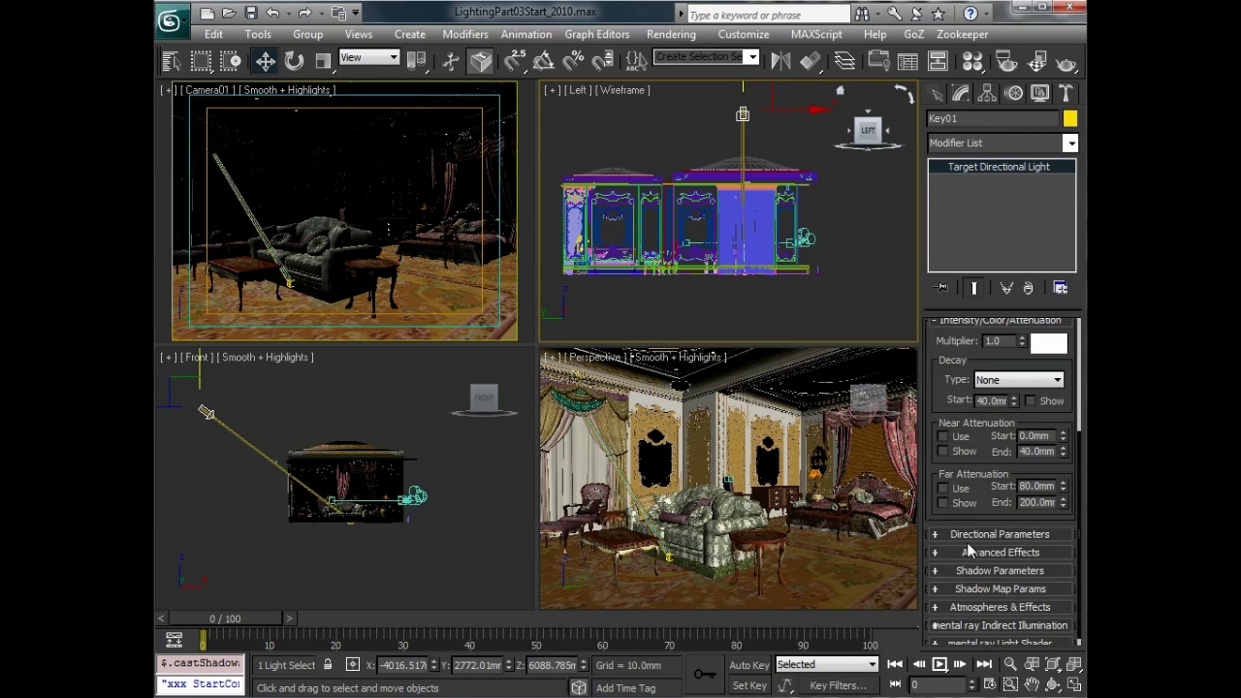
left_click(970, 534)
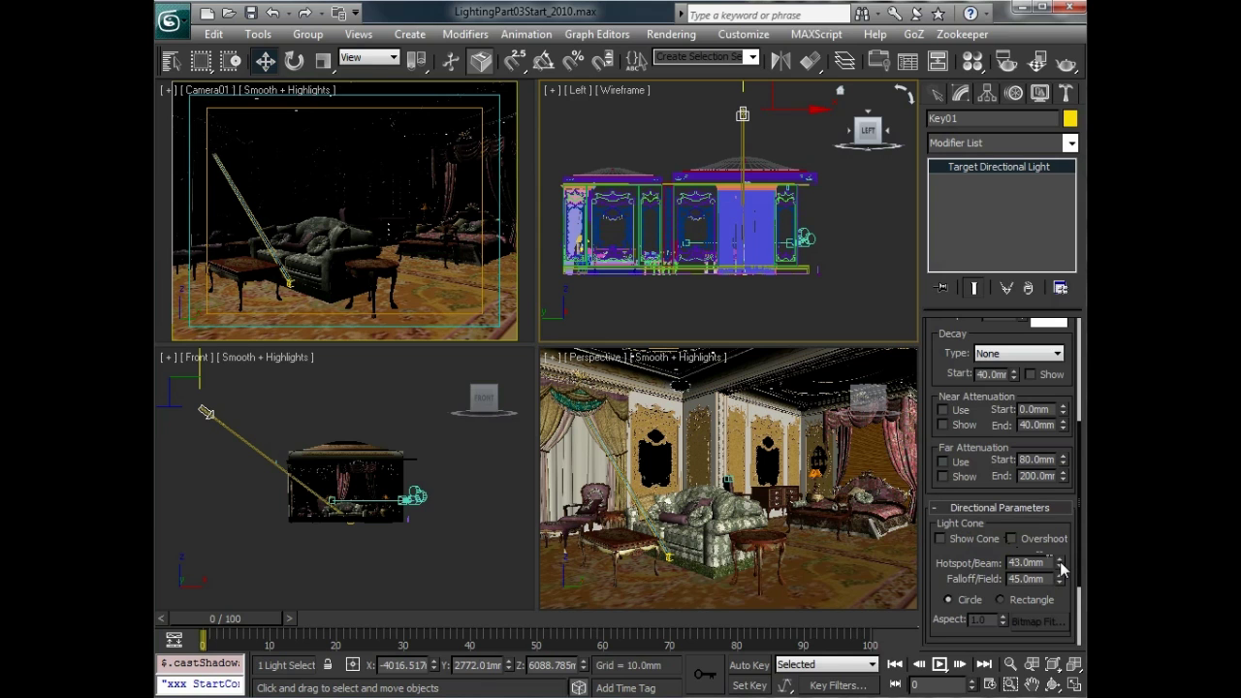
left_click_drag(1060, 562, 1004, 606)
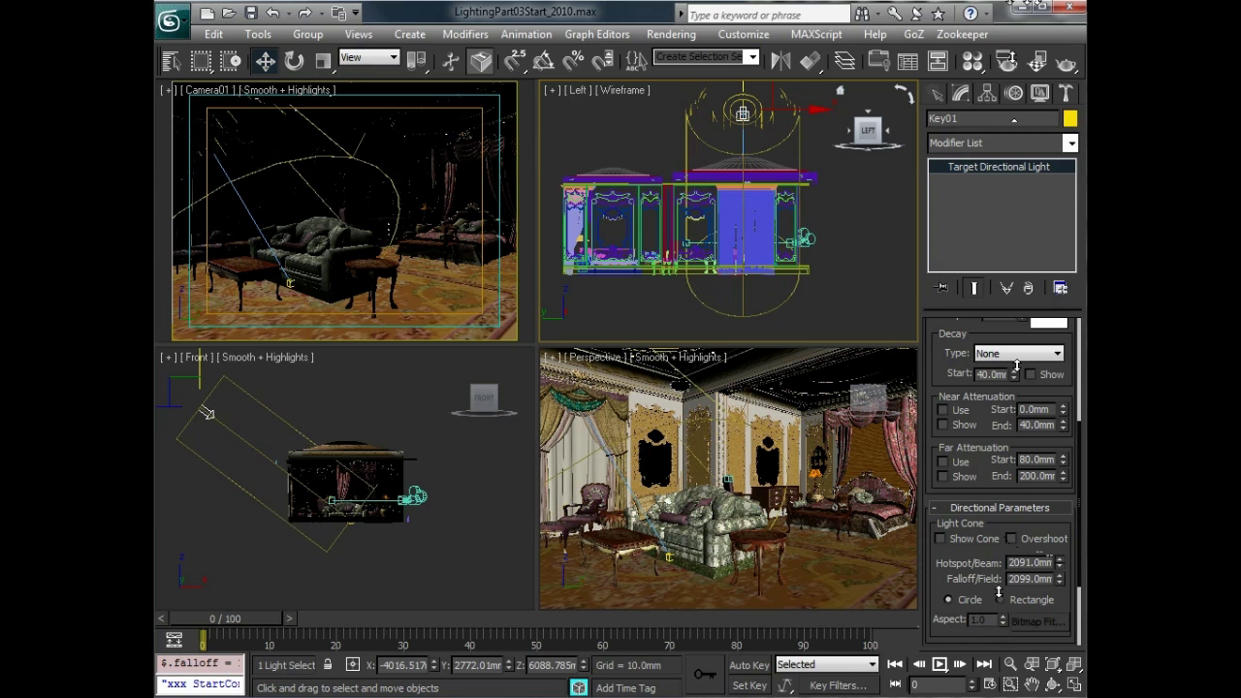
- Test-render the Camera01 view, close the dark render, and return to Create > Lights
left_click(442, 199)
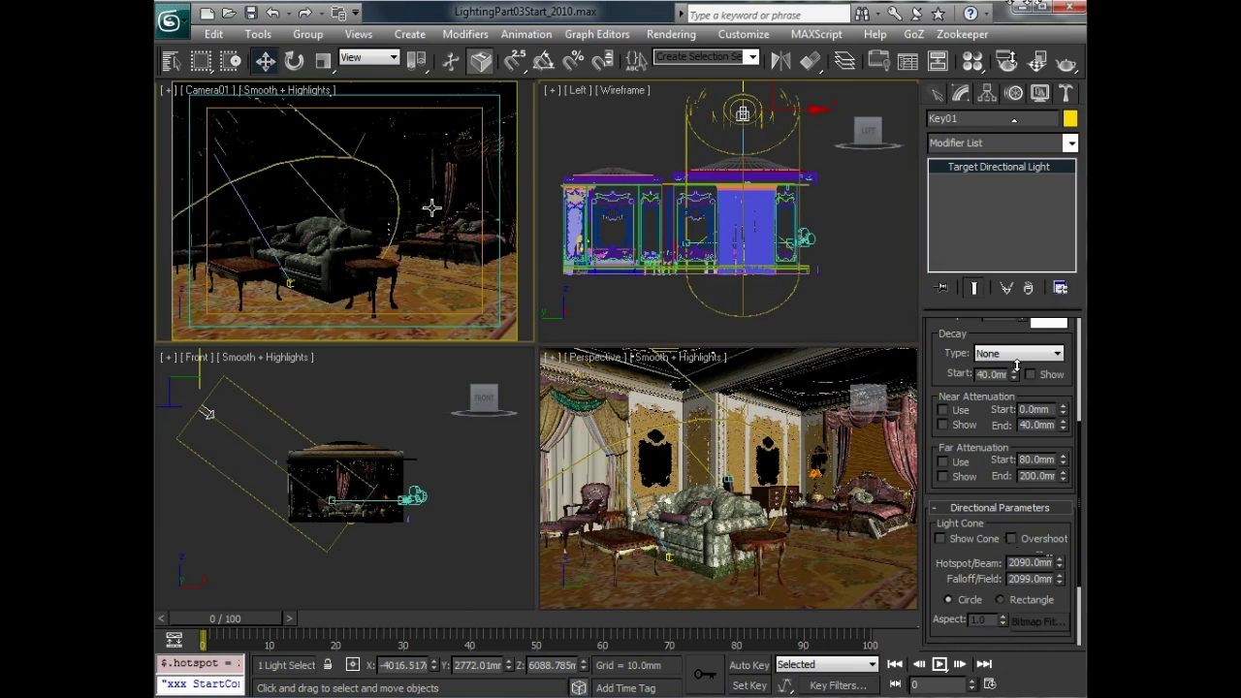
left_click(1067, 62)
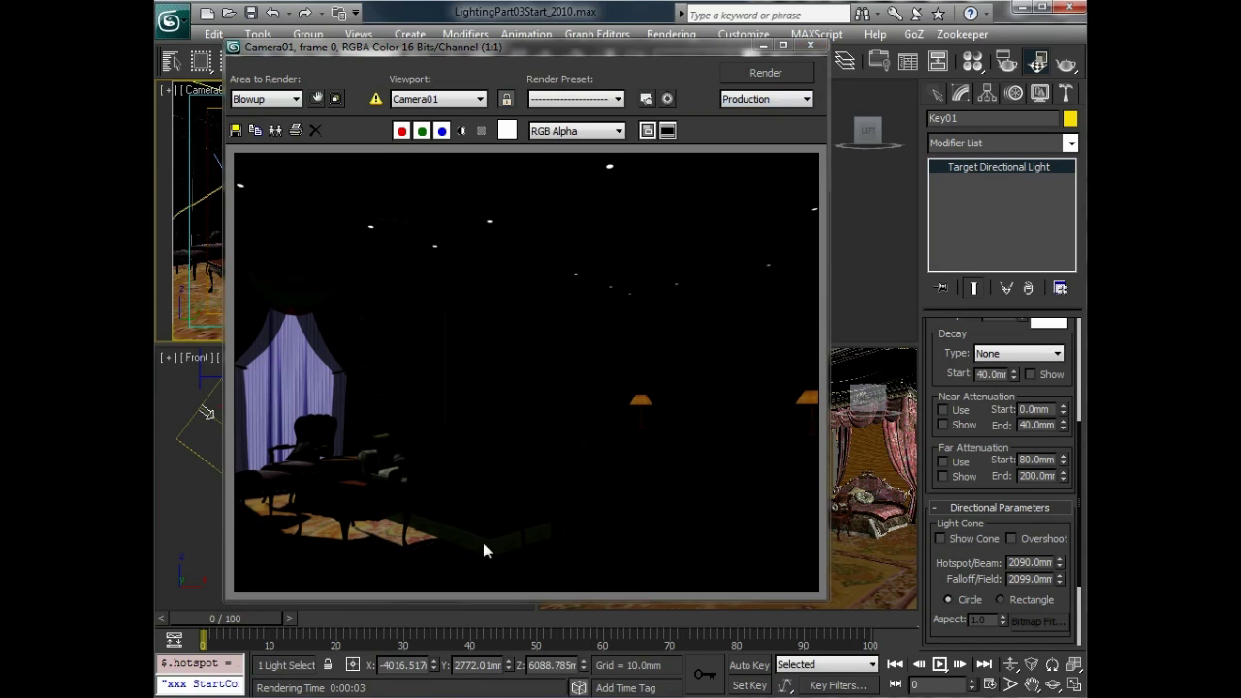
left_click(811, 44)
left_click(937, 94)
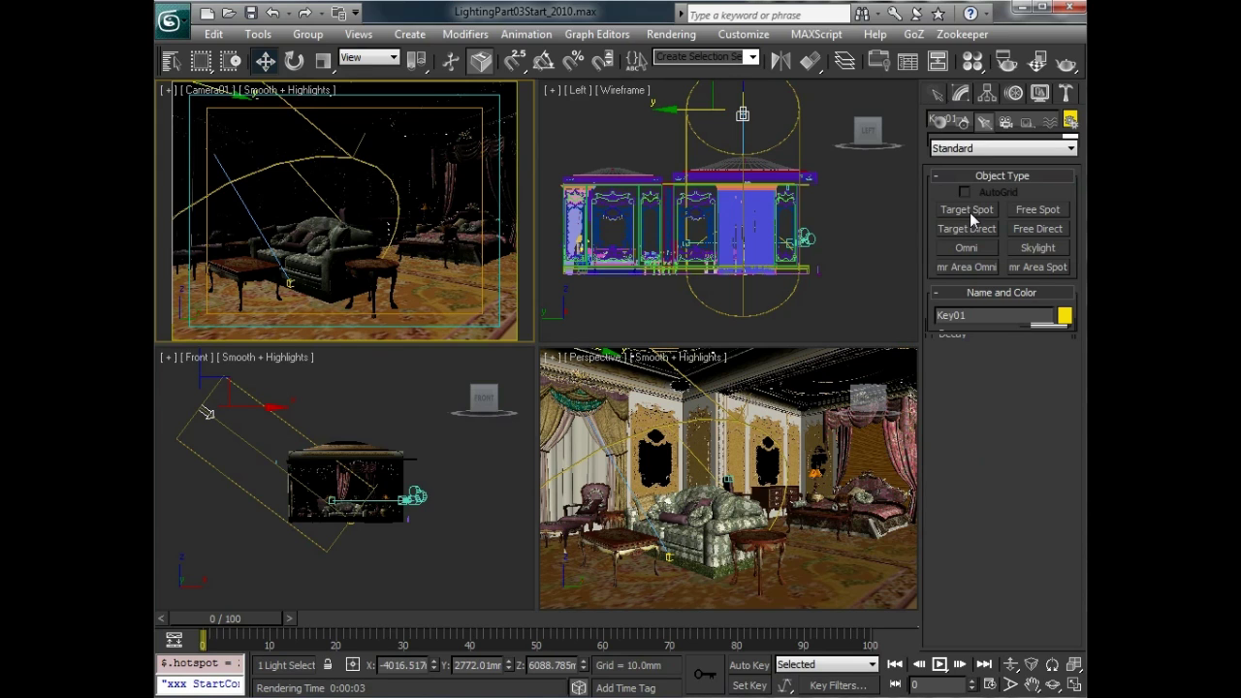
- In the Layer Manager, create a layer named Lights holding the selected Key01 light
left_click(845, 62)
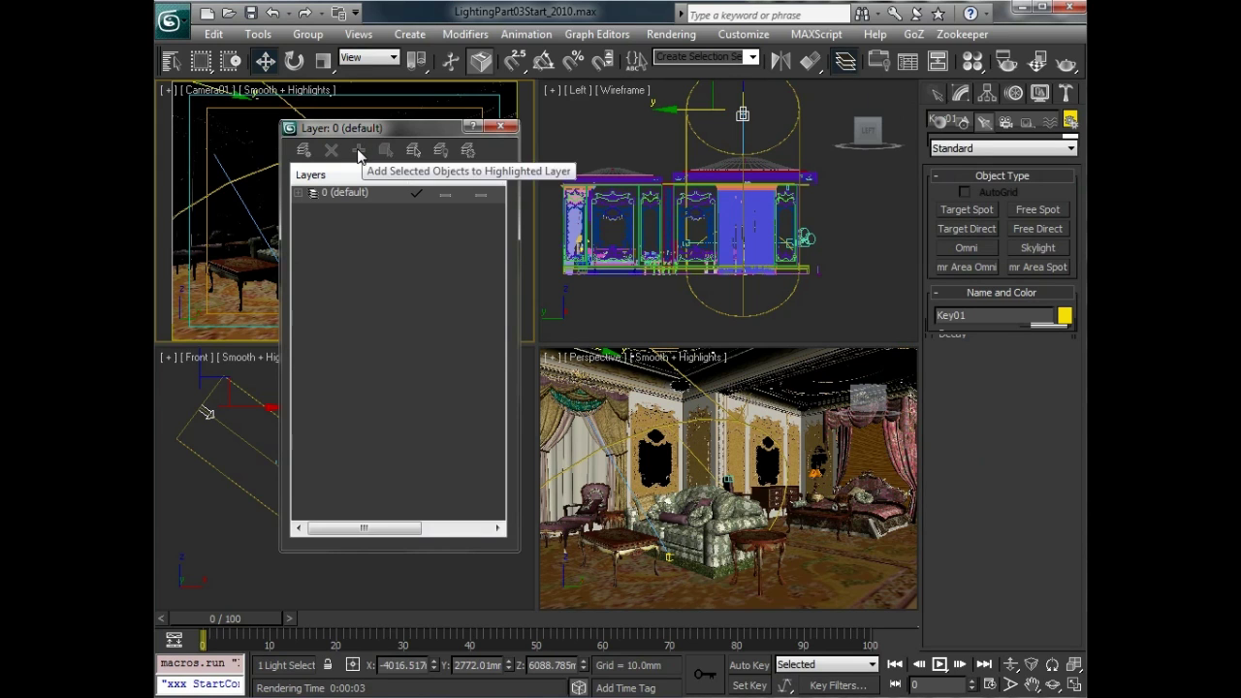
left_click(303, 151)
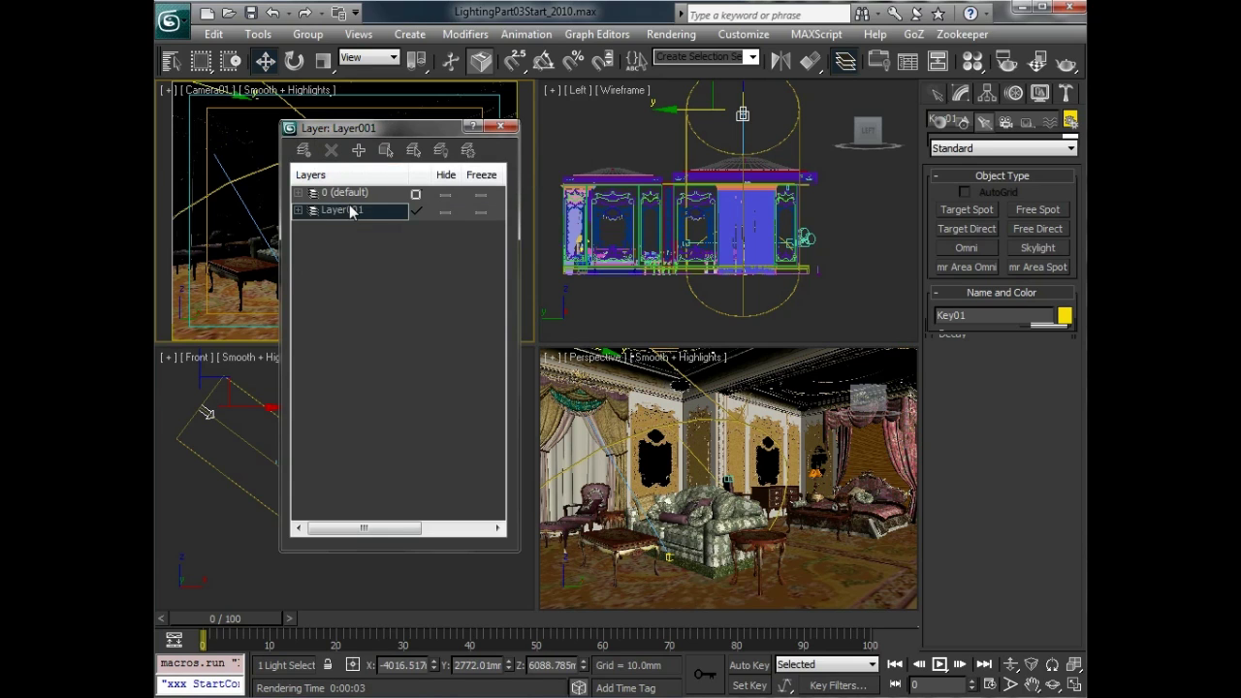
left_click(351, 211)
type("Lights")
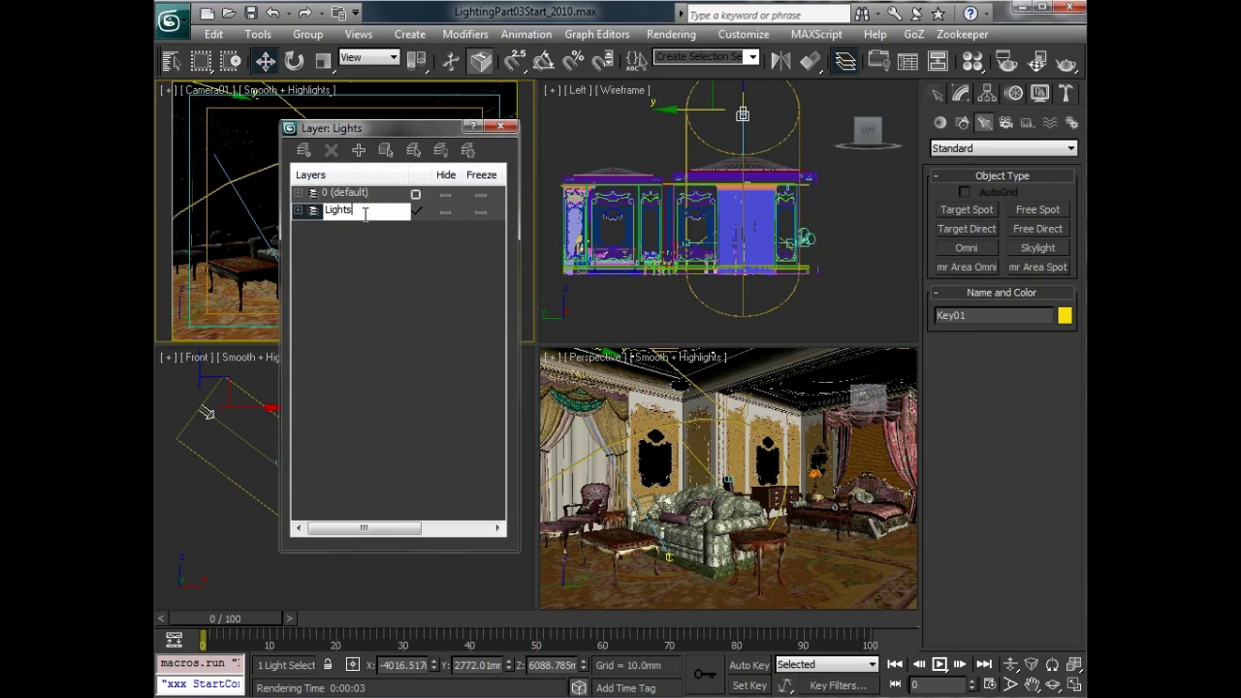
key("Return")
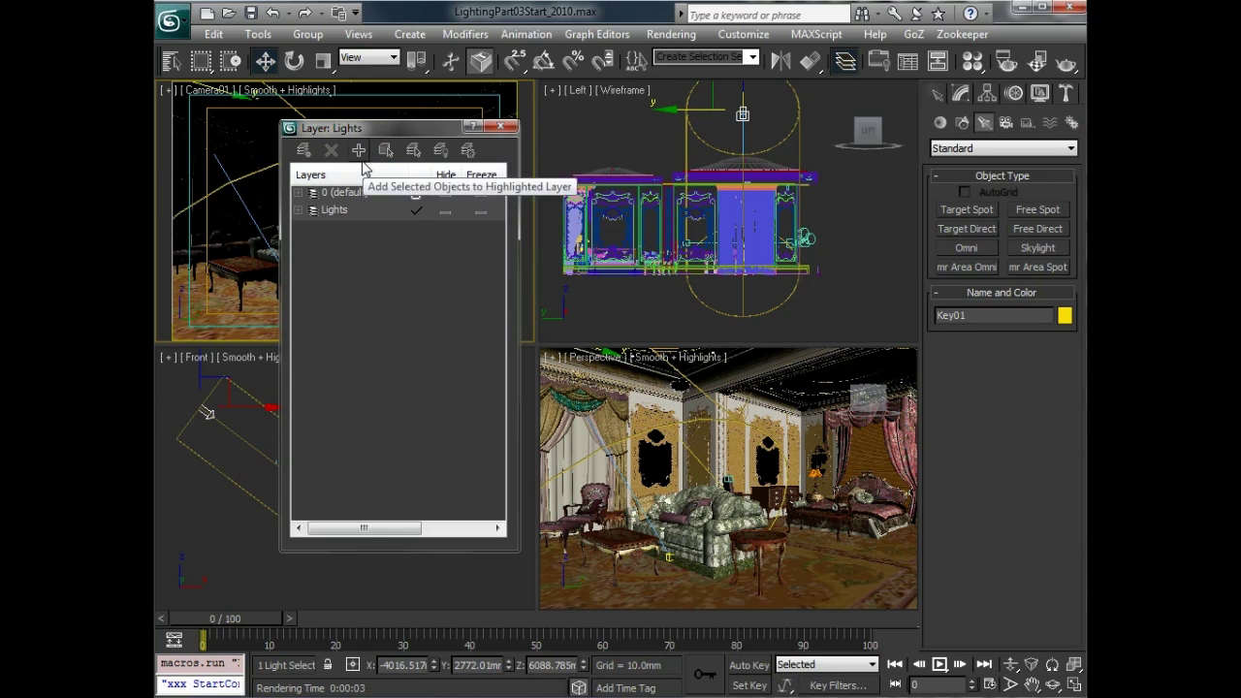
left_click(297, 211)
left_click(298, 212)
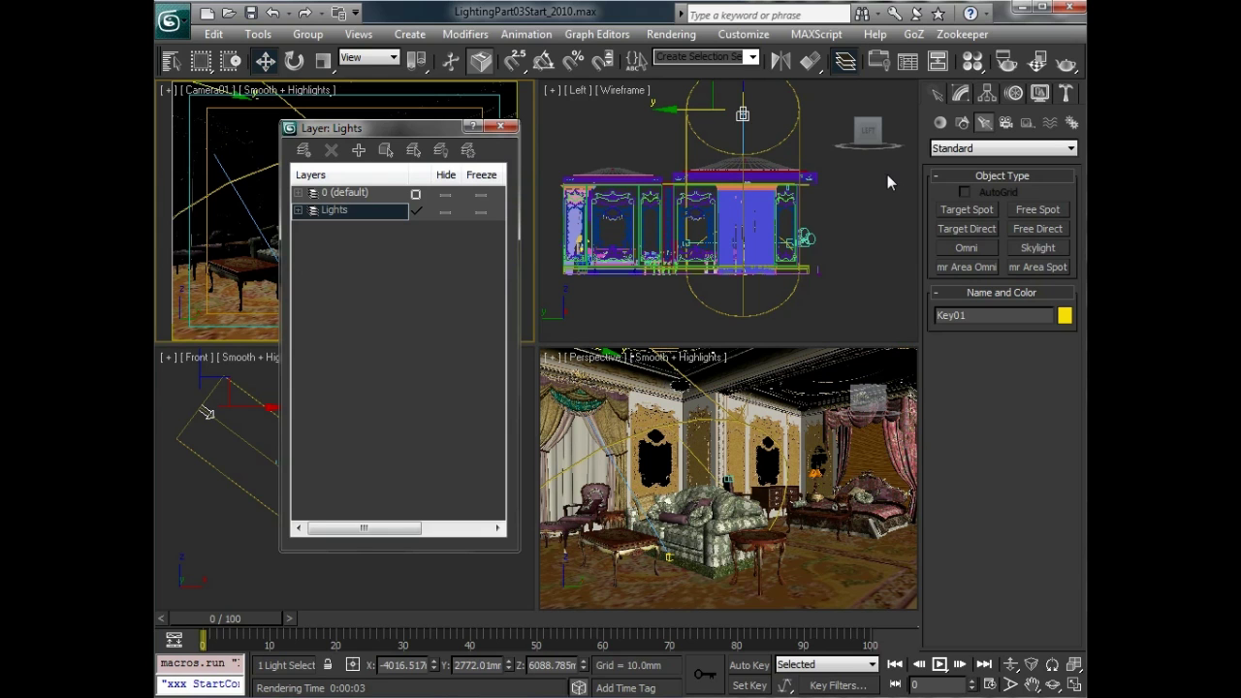
- Draw a target spotlight, Spot001, in the maximized Left view
left_click(959, 209)
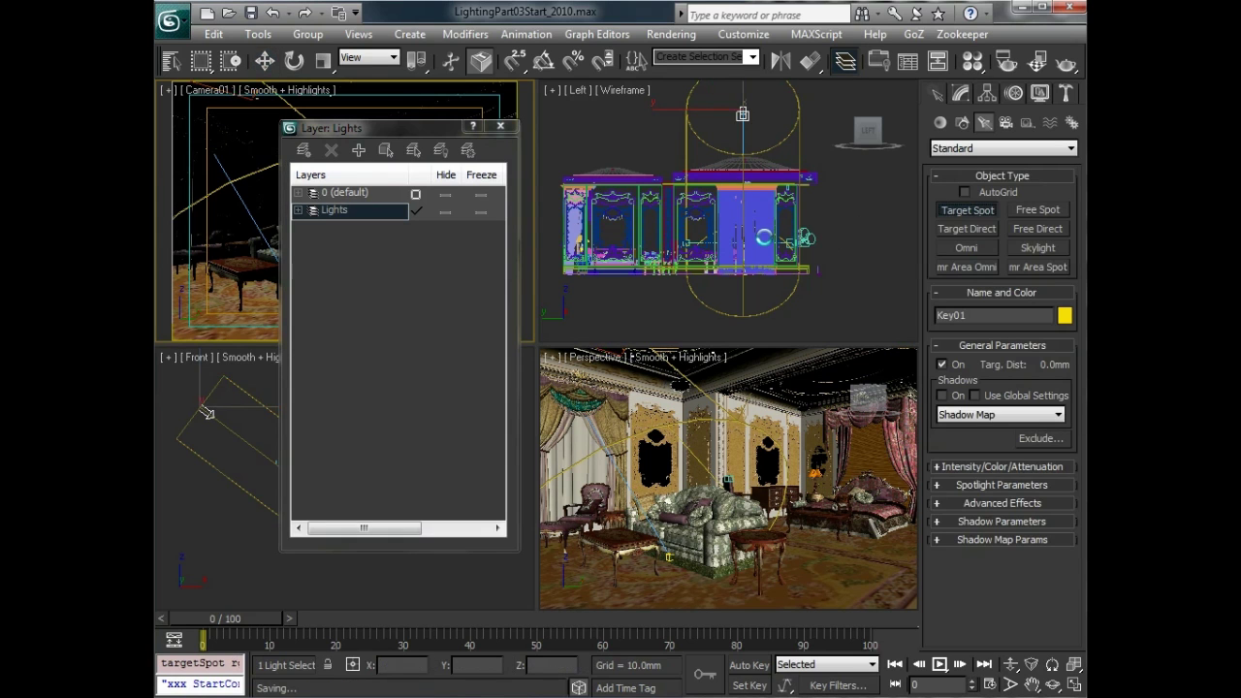
key("alt+w")
left_click_drag(698, 250, 698, 467)
right_click(771, 325)
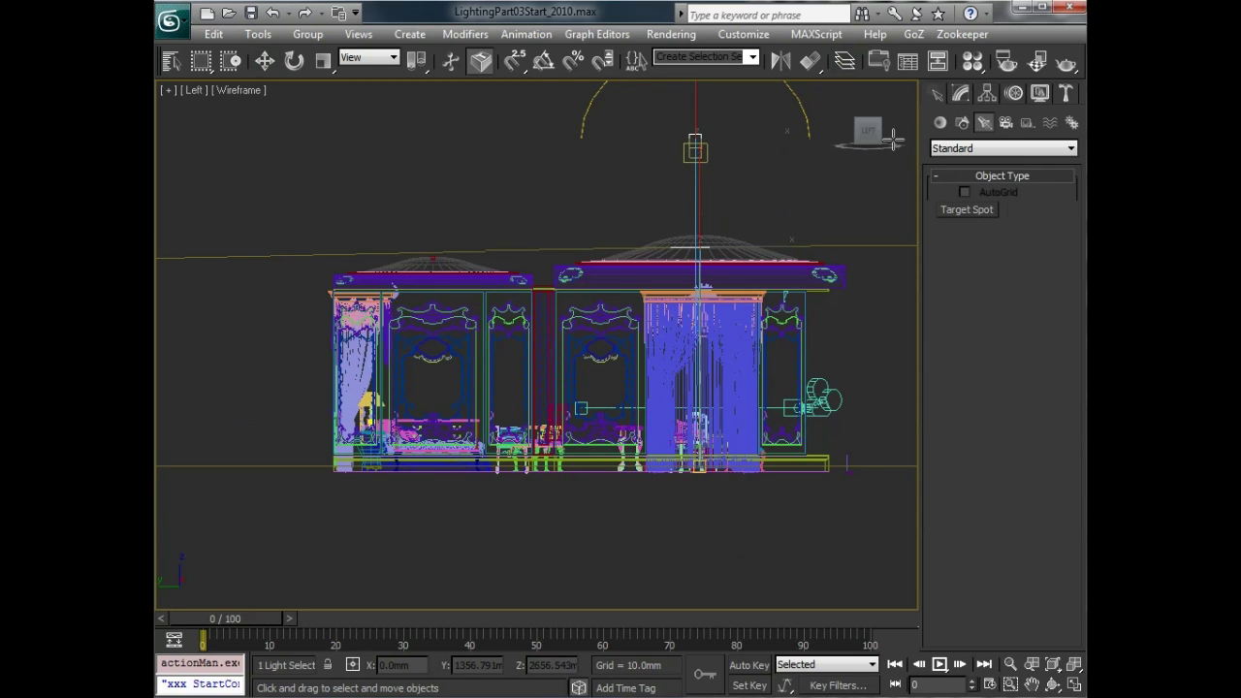
right_click(810, 197)
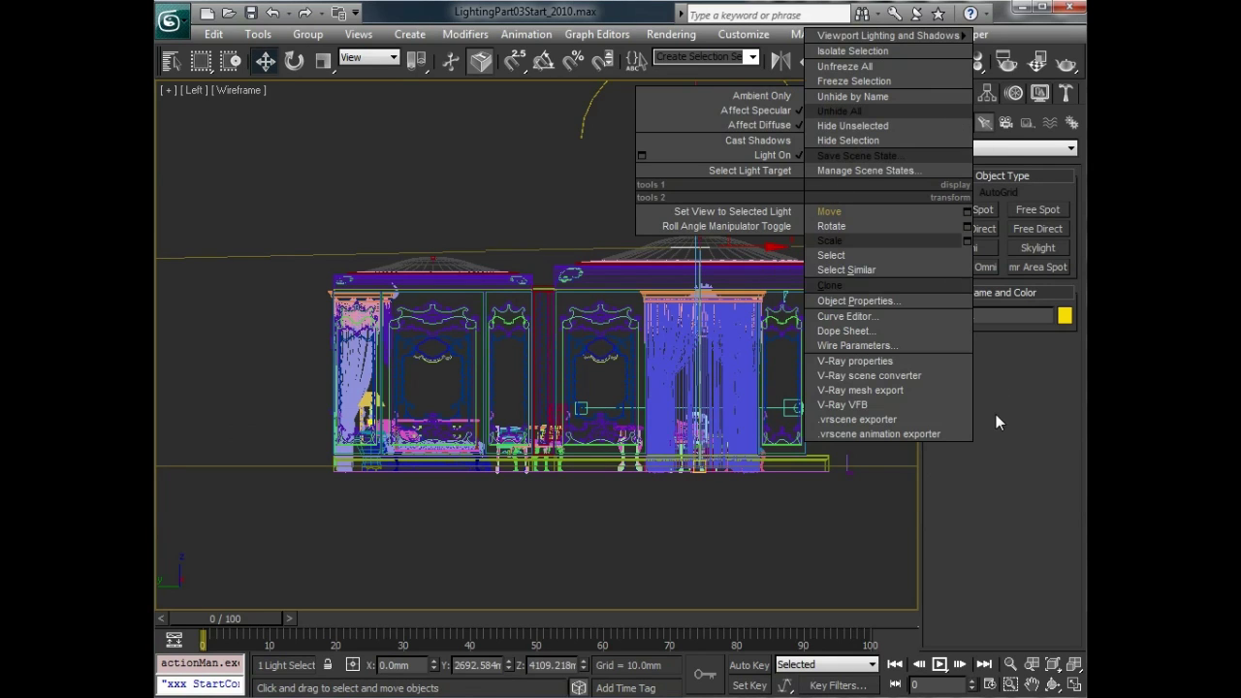
left_click(995, 422)
- Enable Spot001's shadows and set its hotspot to 44.9 and falloff to 150
left_click(961, 96)
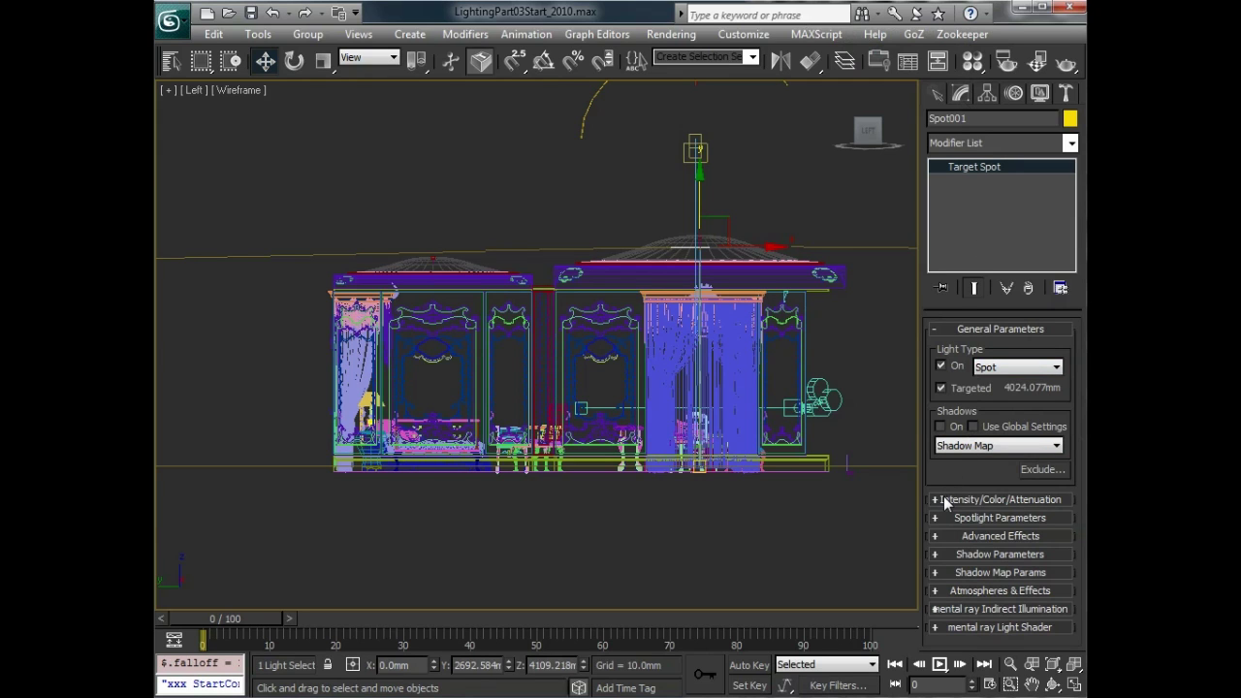
left_click(939, 428)
left_click(989, 517)
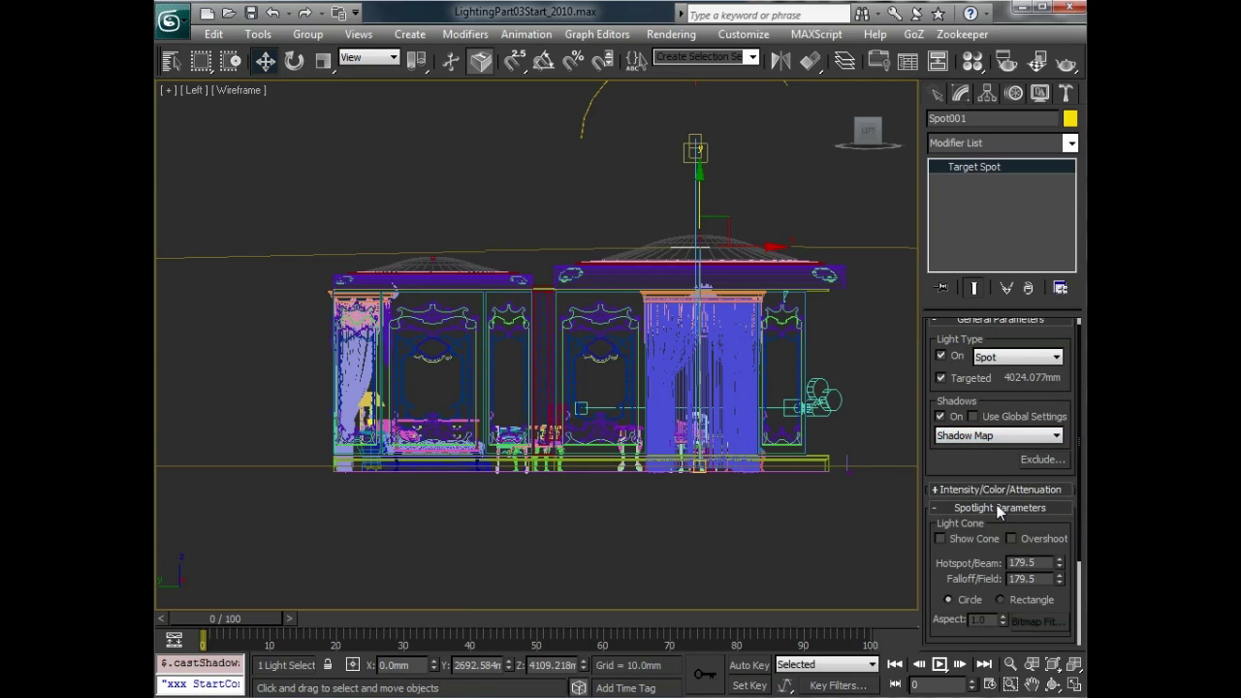
left_click_drag(1058, 564, 950, 574)
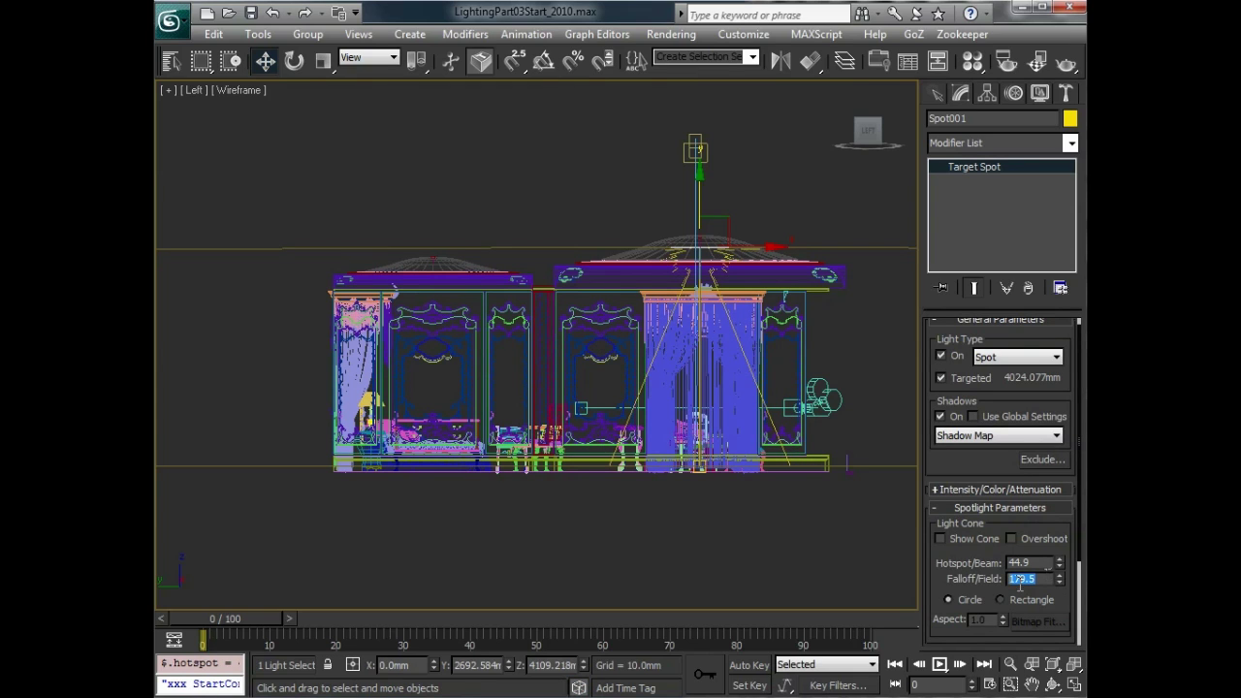
type("150")
key("Return")
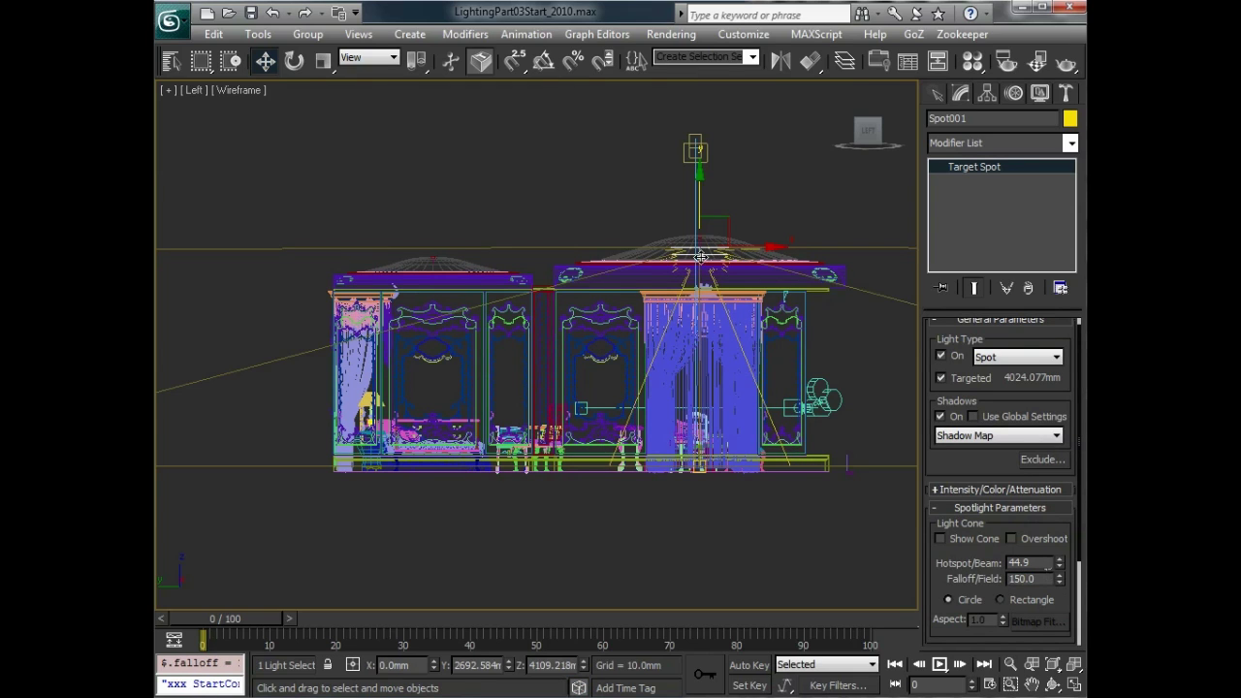
- Back in four views, reposition the spotlight and its target in the Front view
key("alt+w")
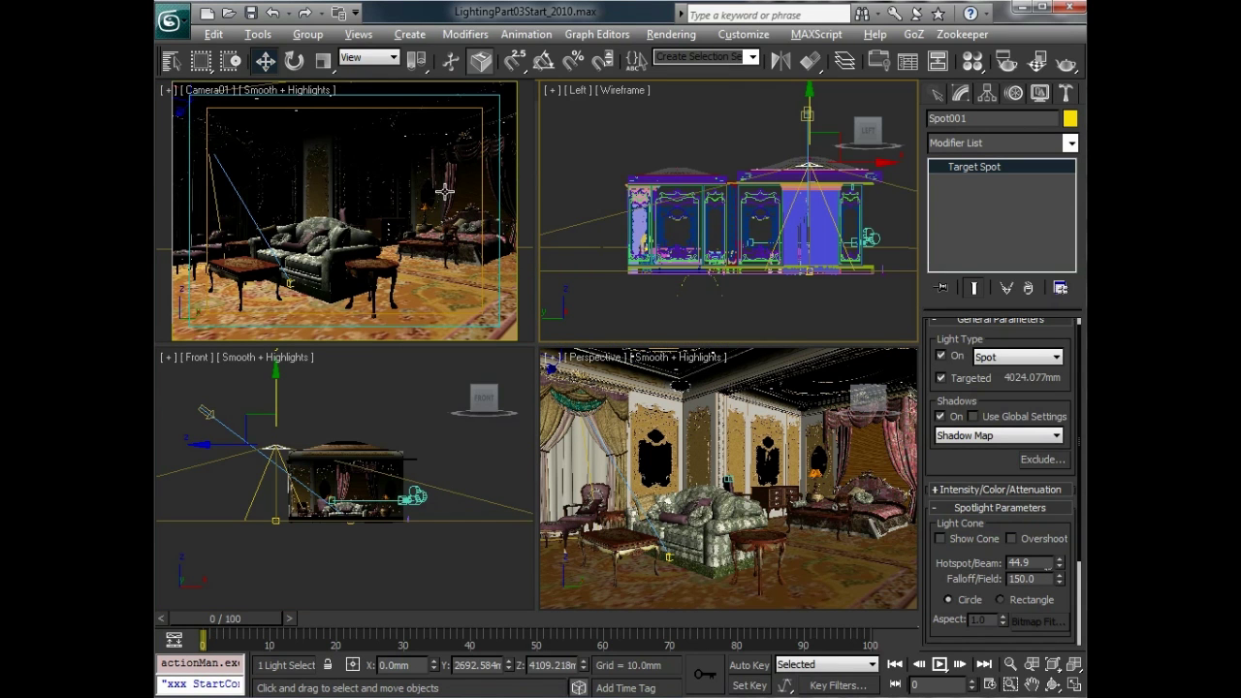
left_click(275, 503)
left_click_drag(275, 503, 275, 496)
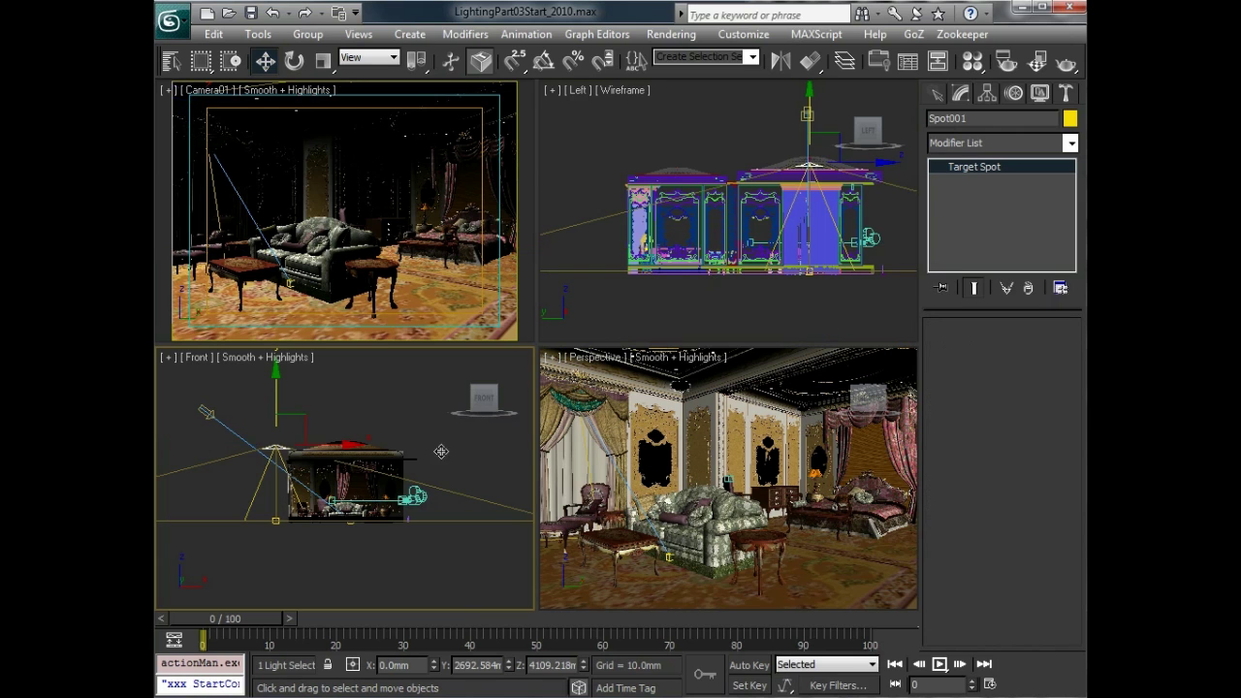
left_click(300, 482)
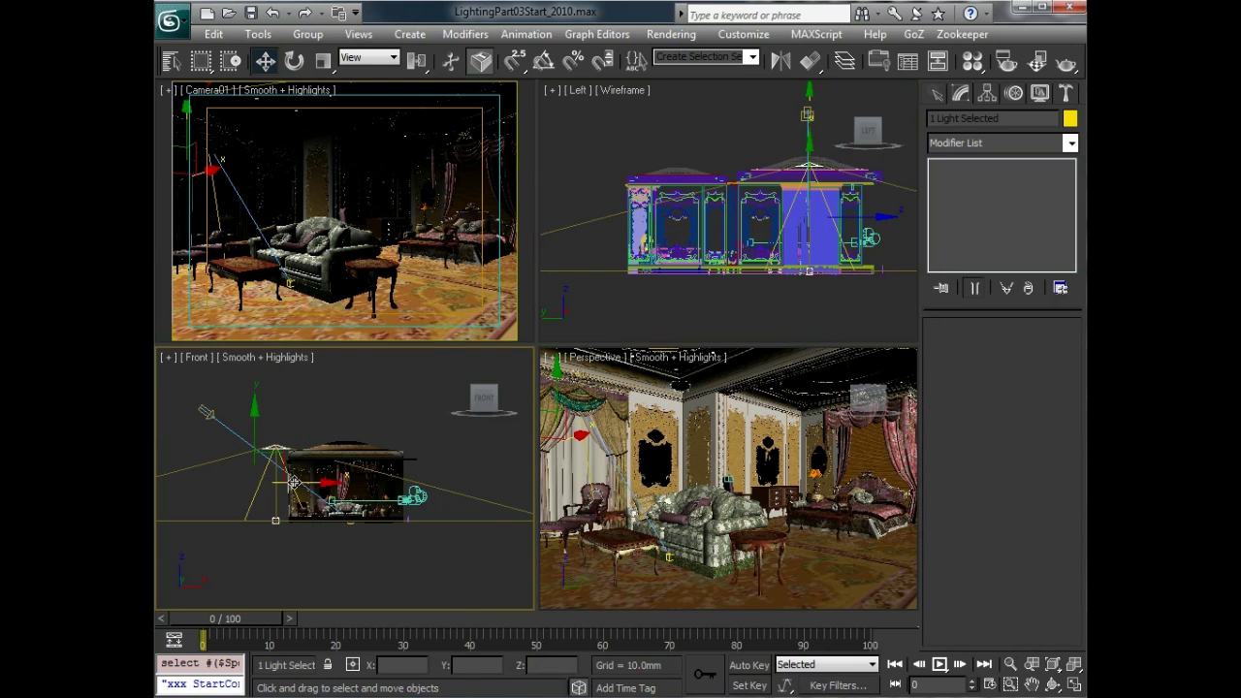
left_click_drag(299, 482, 365, 479)
- Render Camera01, zoom in on the sofa area, then close the render
left_click(1066, 61)
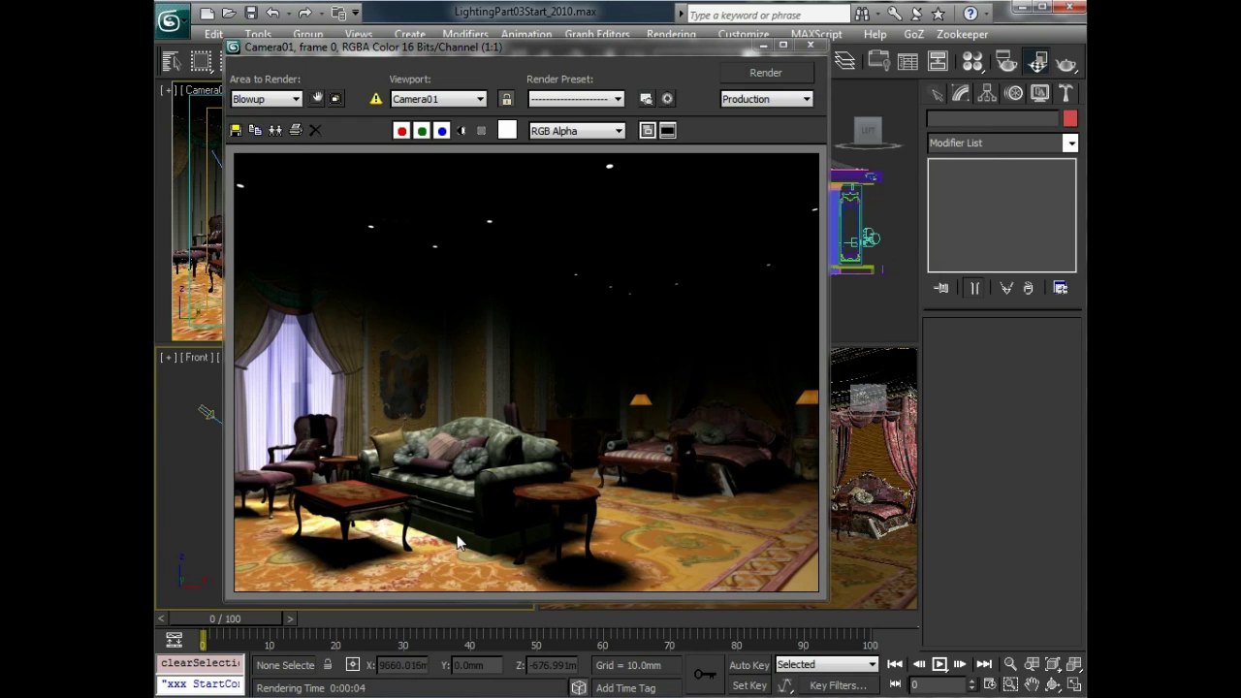
scroll(378, 545, "up", 4)
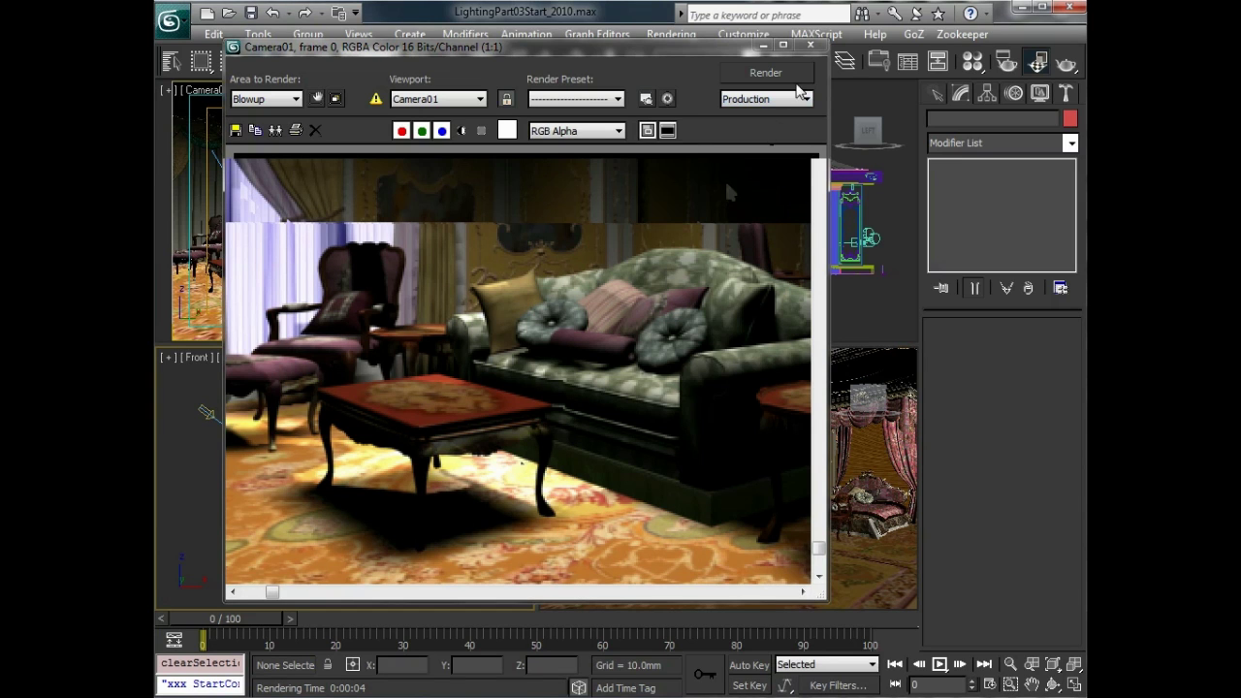
left_click(810, 46)
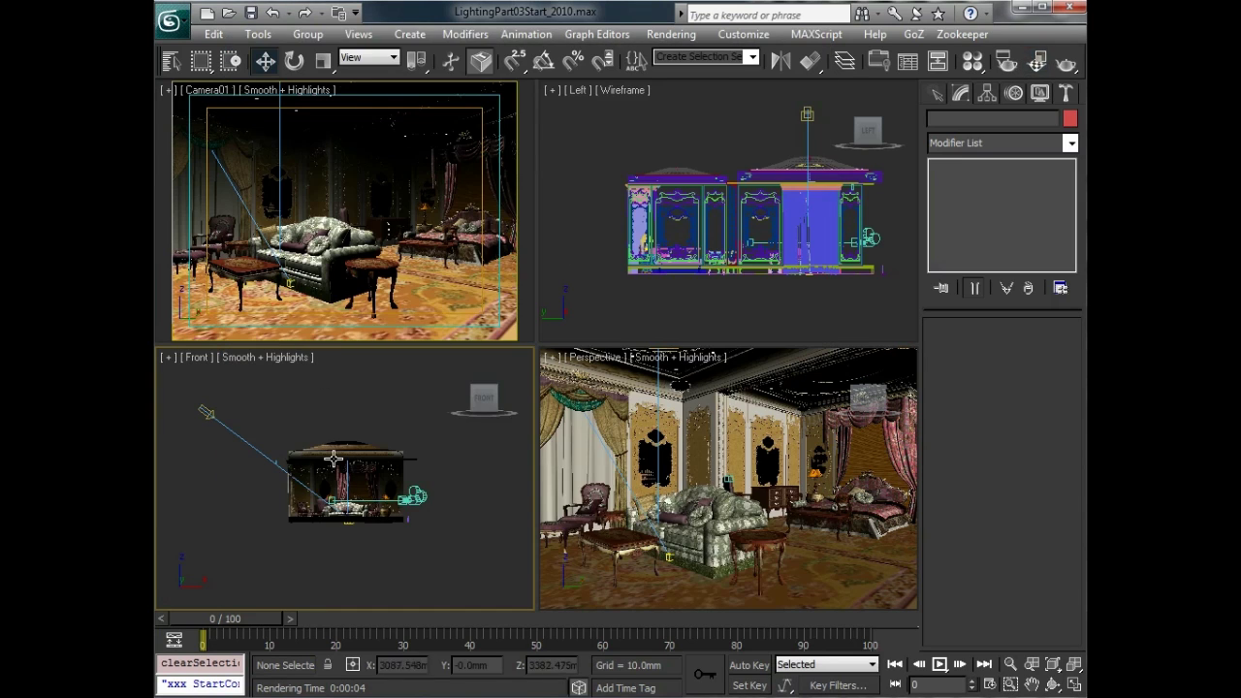
- Set the selection filter to Lights, select Spot001 and move it left across the room
left_click_drag(376, 70, 539, 70)
left_click(282, 59)
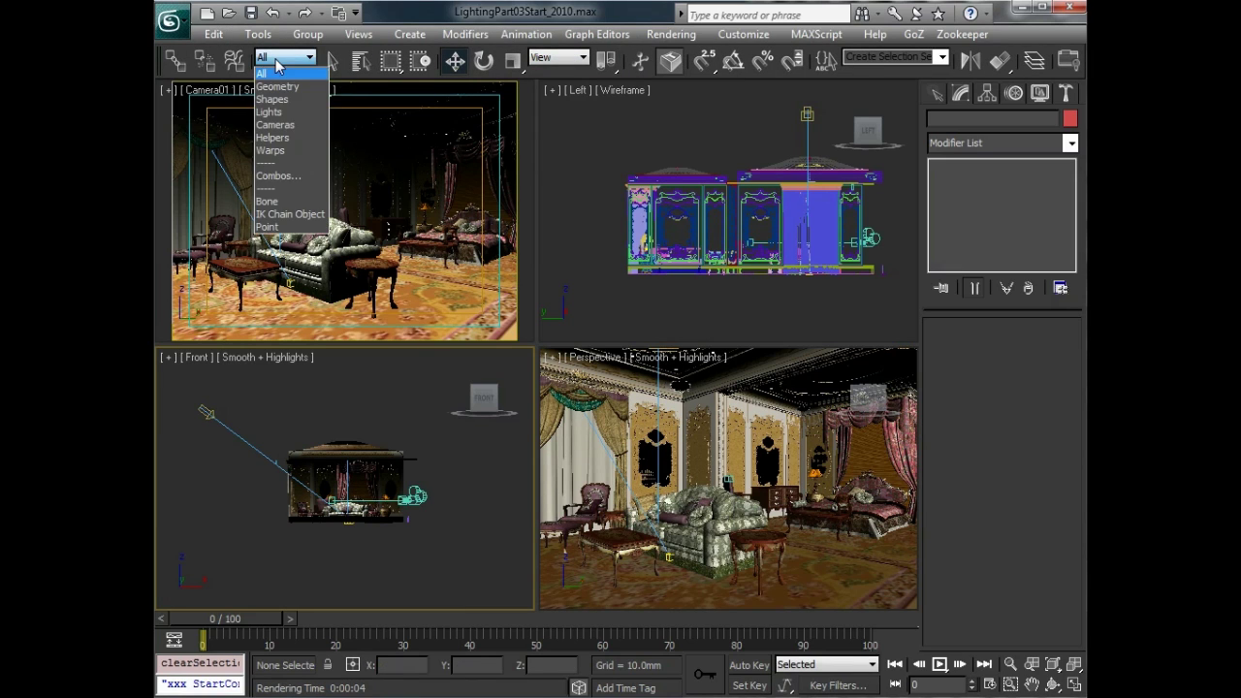
left_click(272, 112)
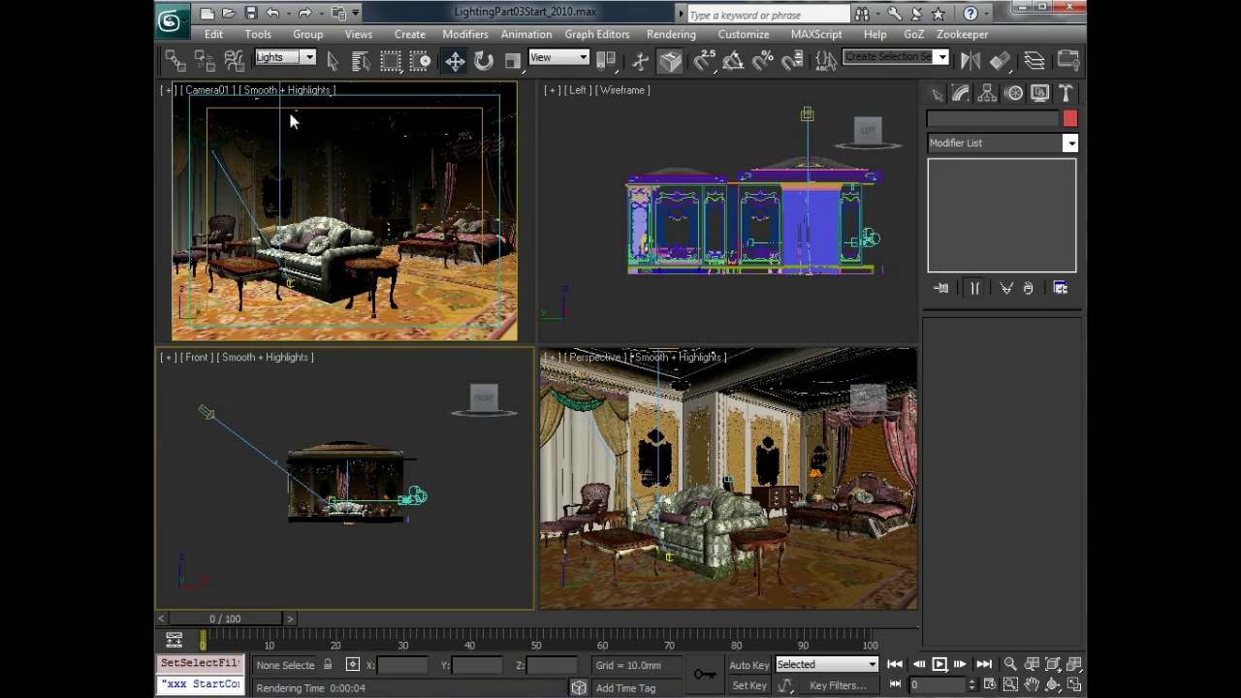
left_click(348, 453)
left_click(898, 233)
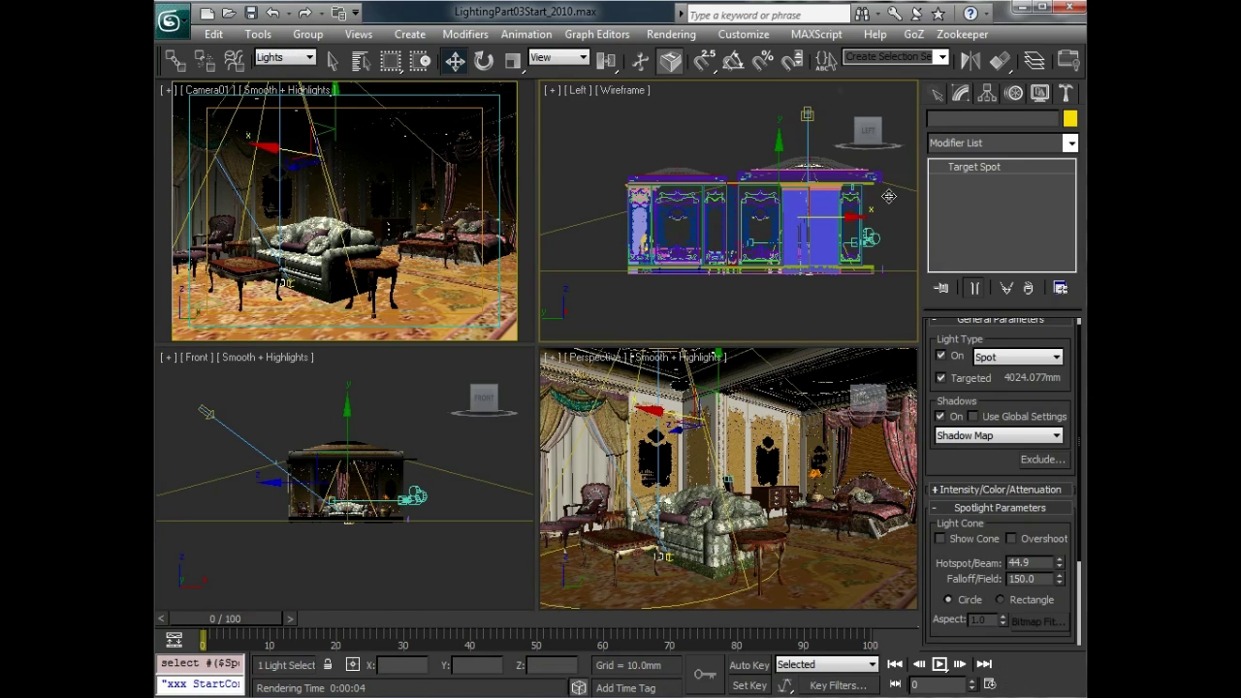
scroll(957, 468, "up", 2)
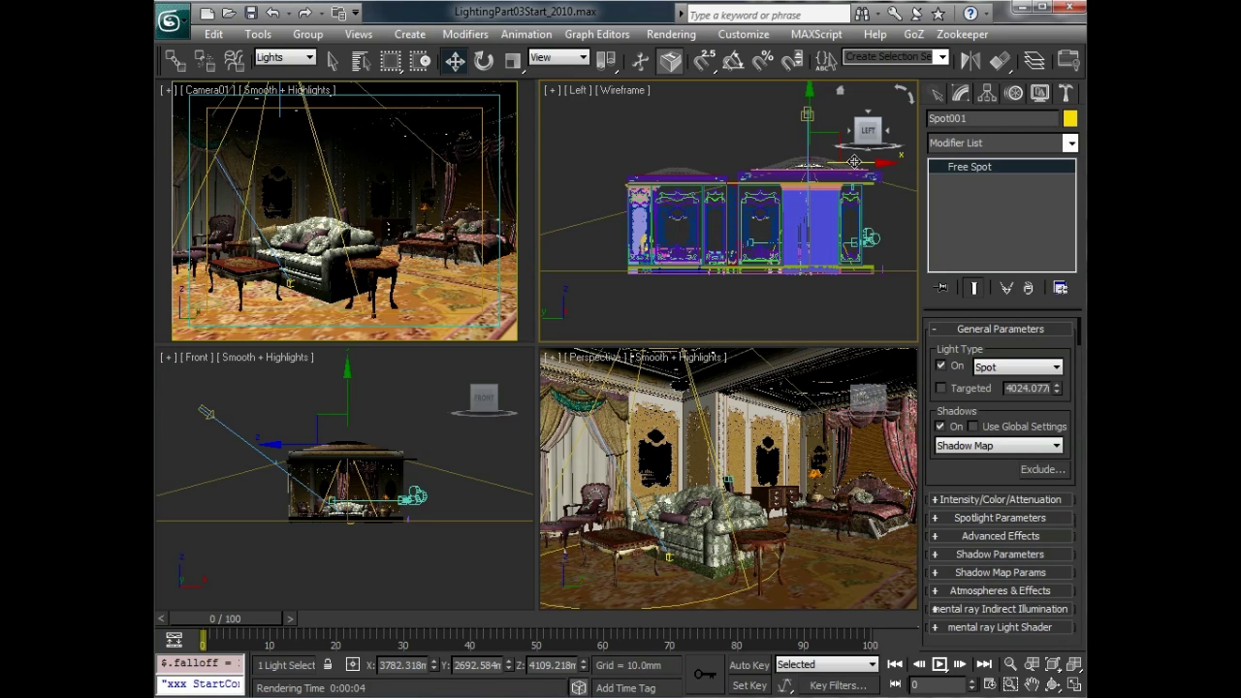
left_click_drag(858, 165, 723, 170)
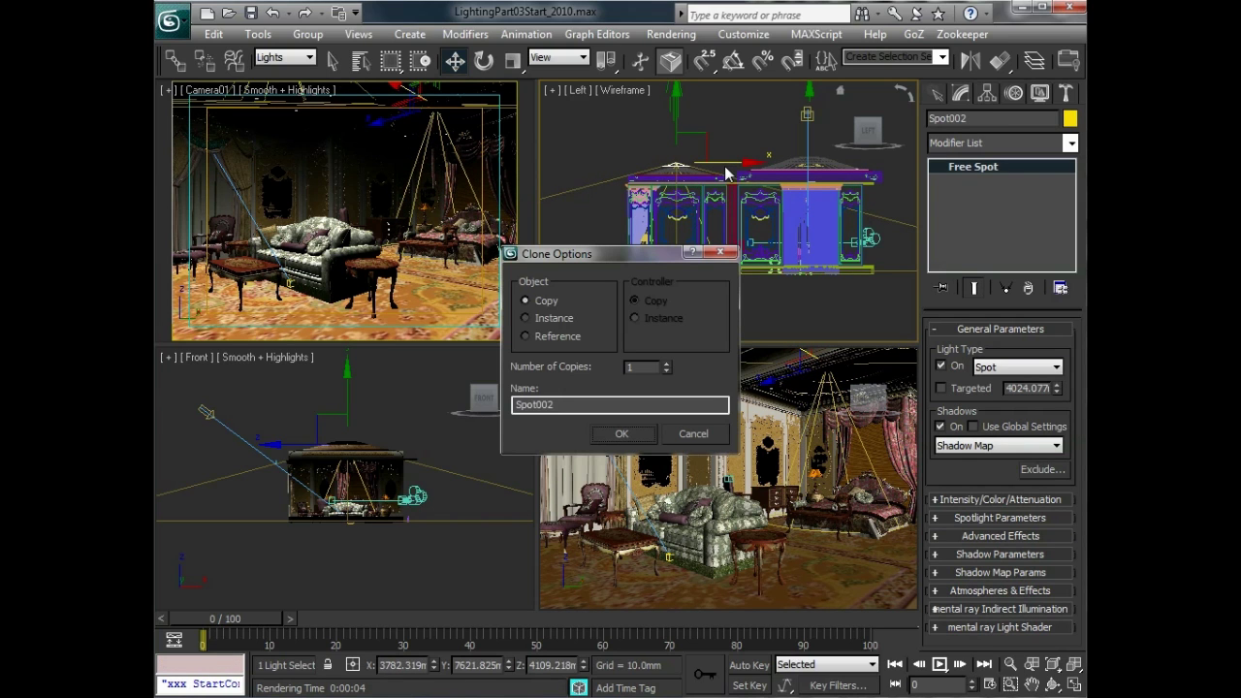
- Clone the spotlight as an instance and name the pair Key02 and Key03
left_click(548, 317)
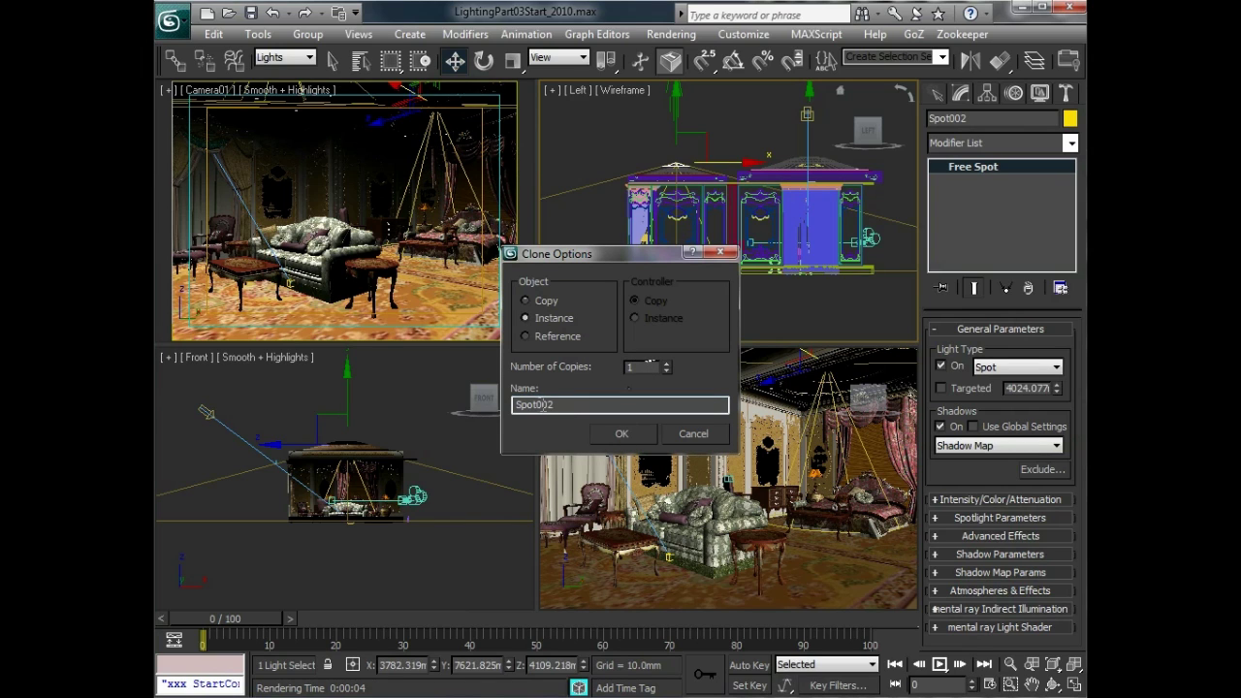
left_click_drag(541, 404, 462, 406)
key("BackSpace")
type("Key03")
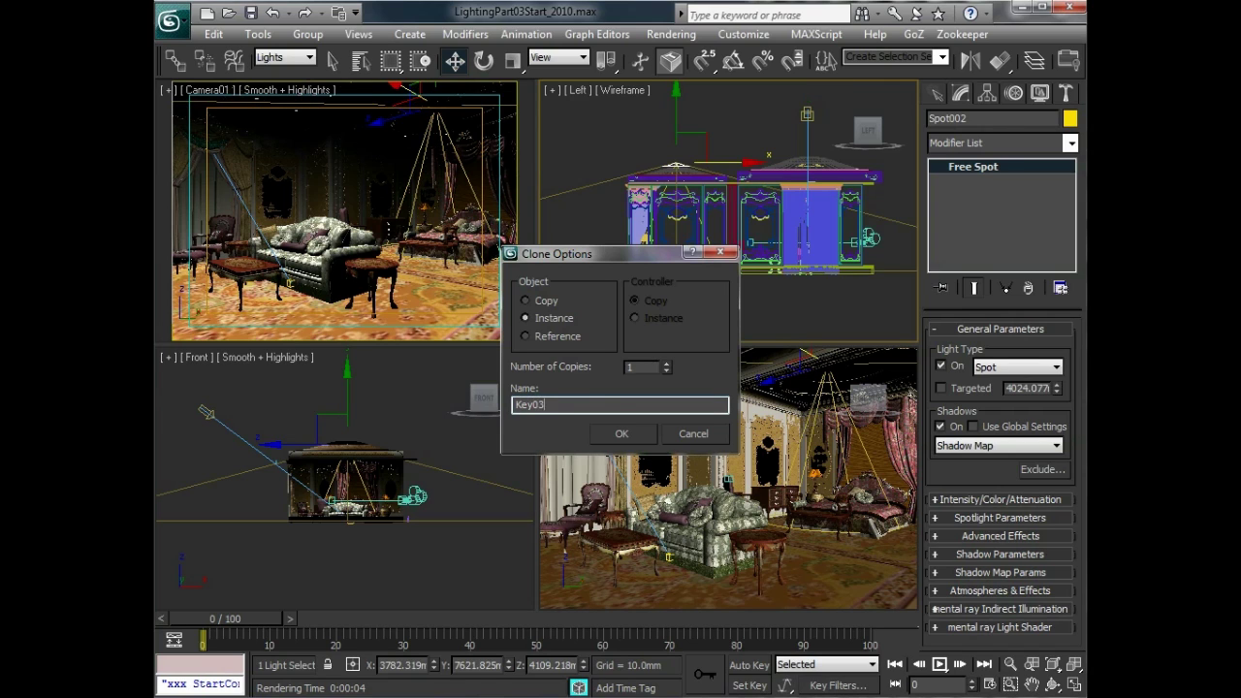
key("Return")
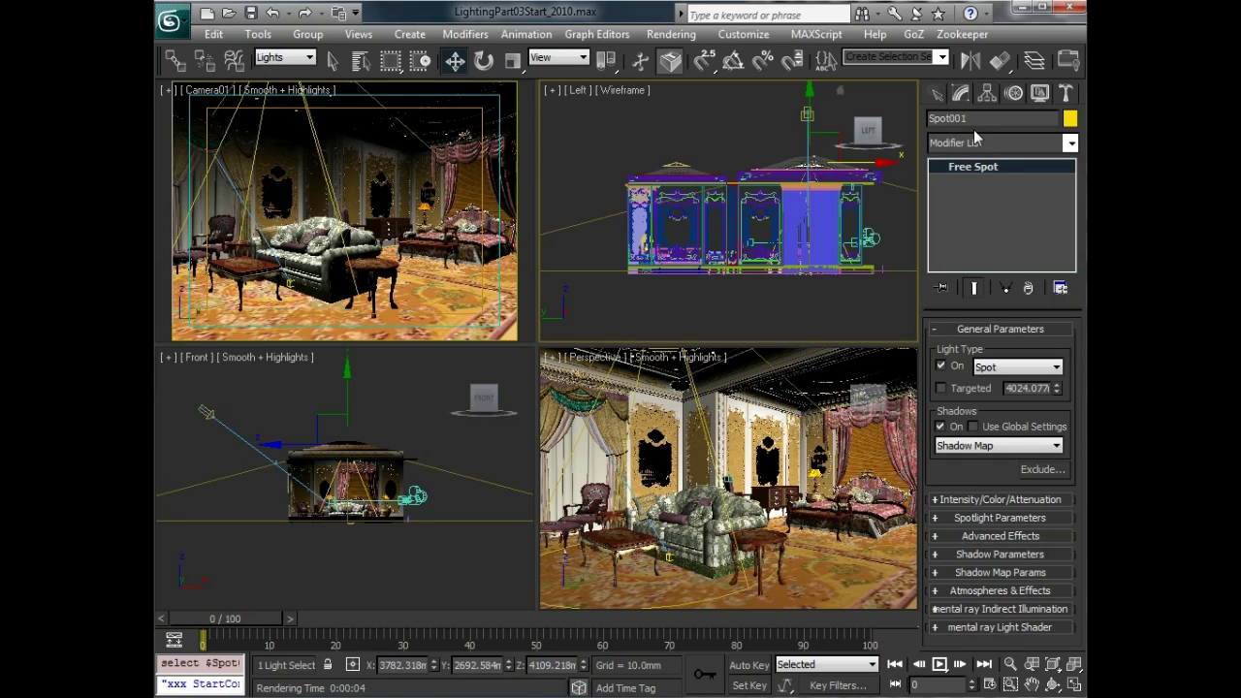
left_click(955, 118)
type("Key02")
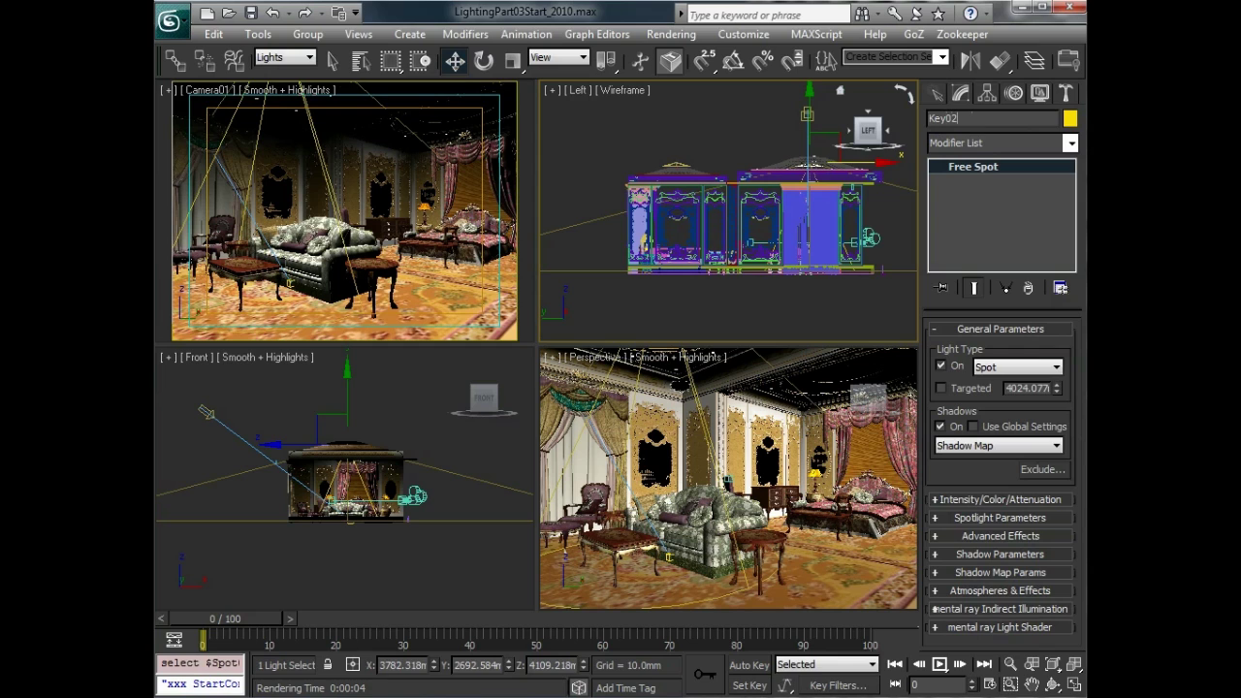
key("Return")
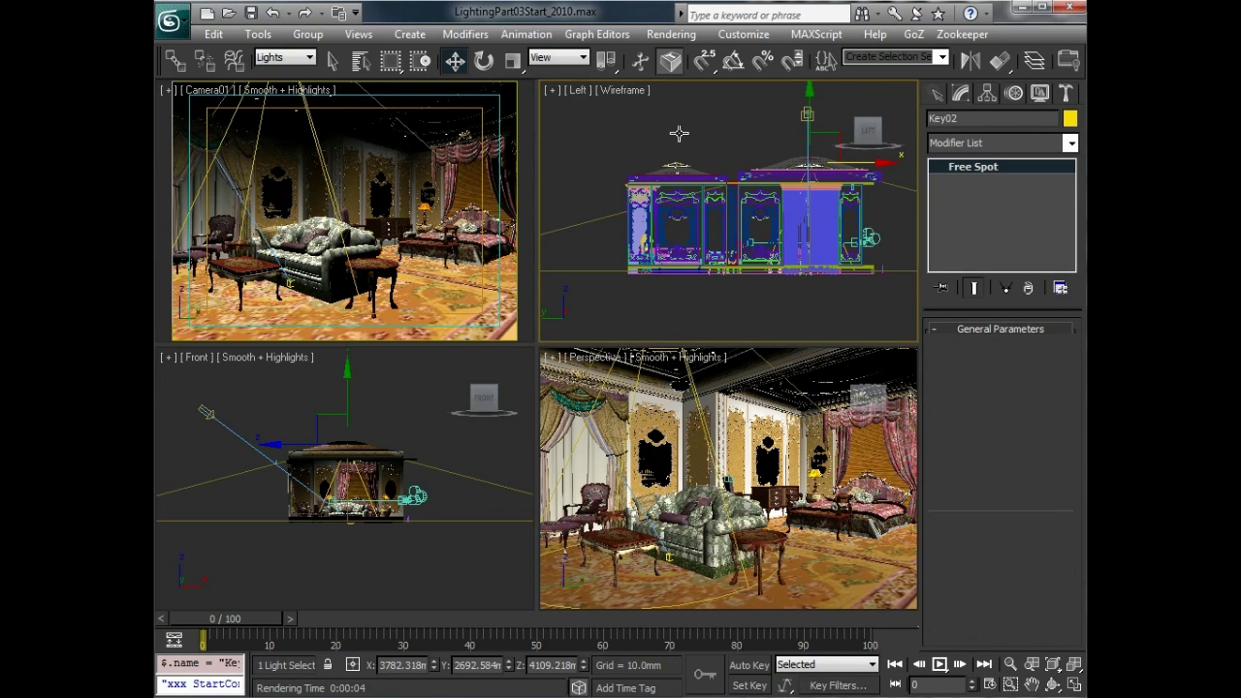
- Lower Key03 to a different spot within the room
left_click(677, 128)
left_click_drag(678, 124, 677, 132)
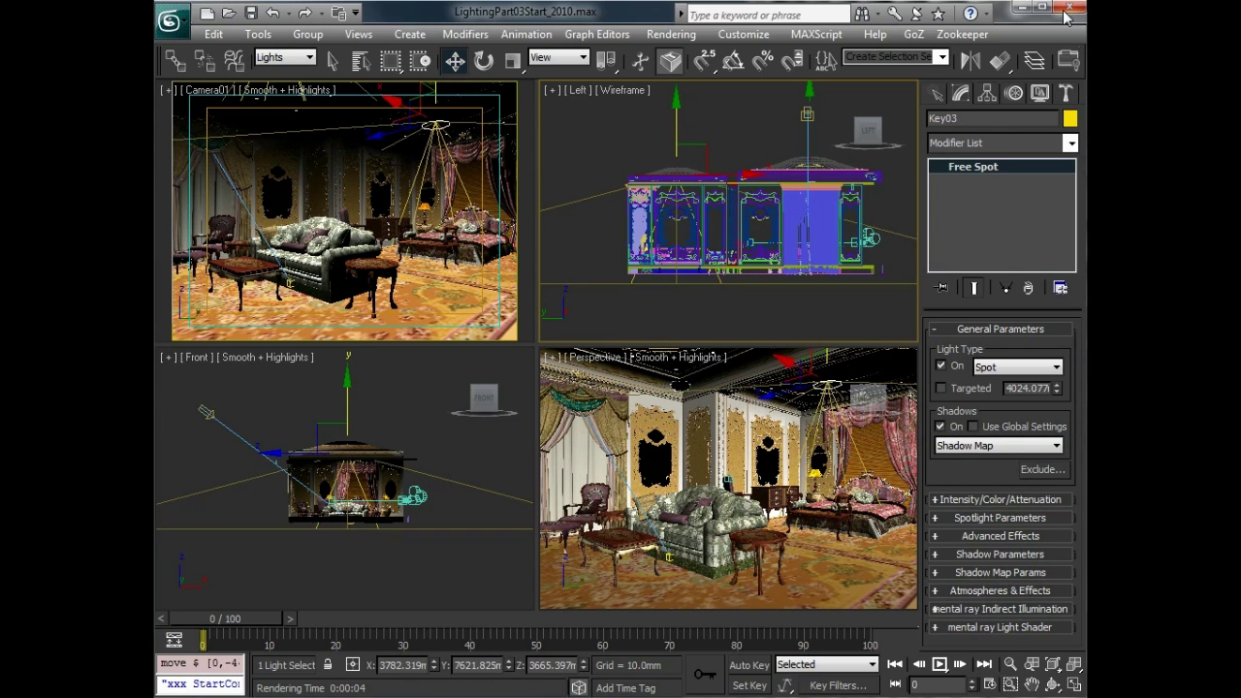
left_click_drag(1065, 74, 593, 96)
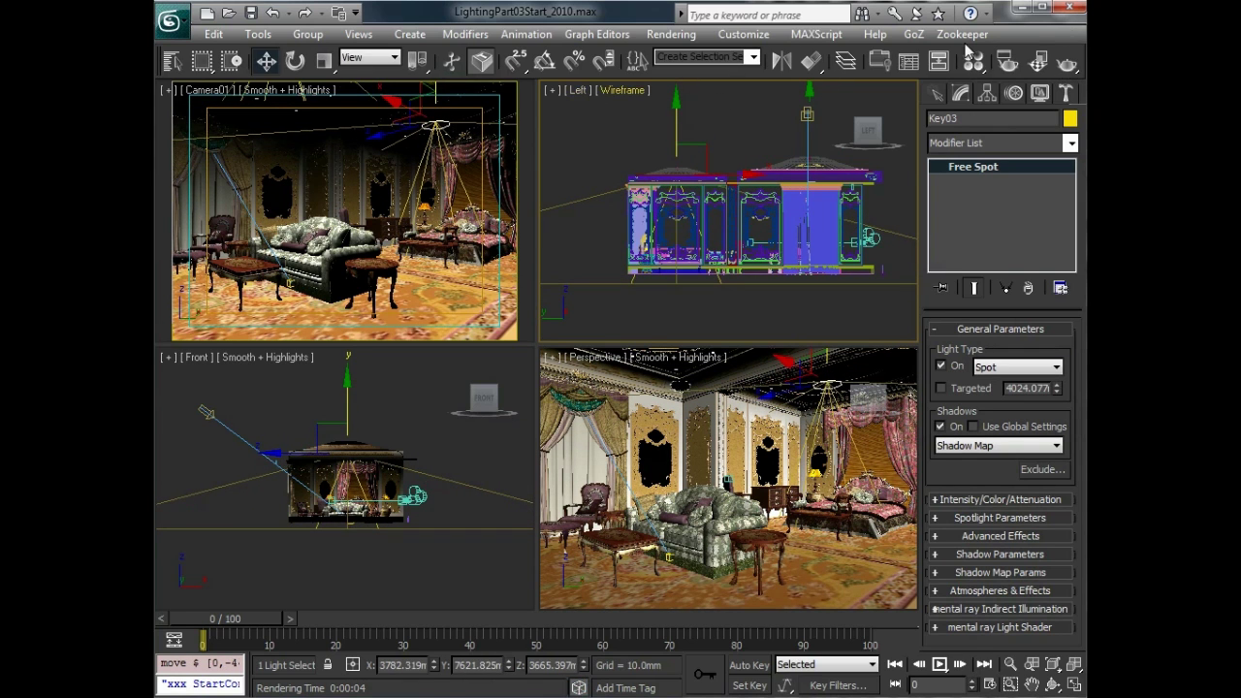
- Render Camera01 to check the newly lit bed area, then maximize the Left view
left_click(1067, 62)
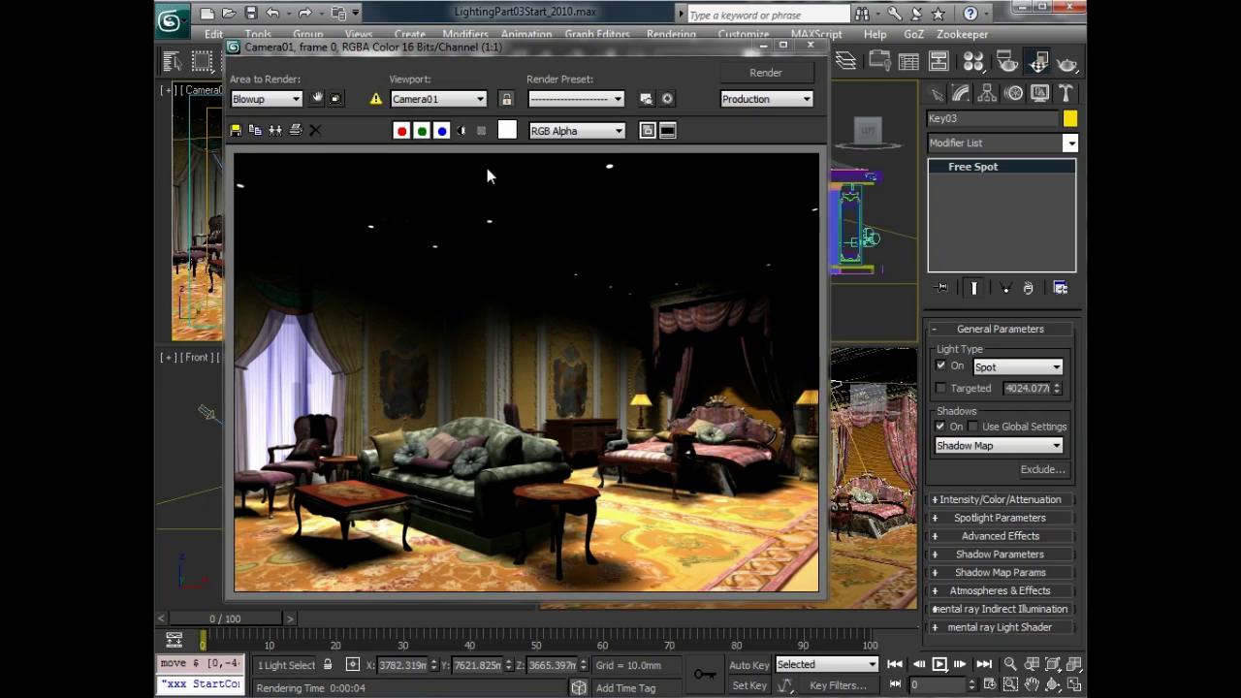
left_click(811, 45)
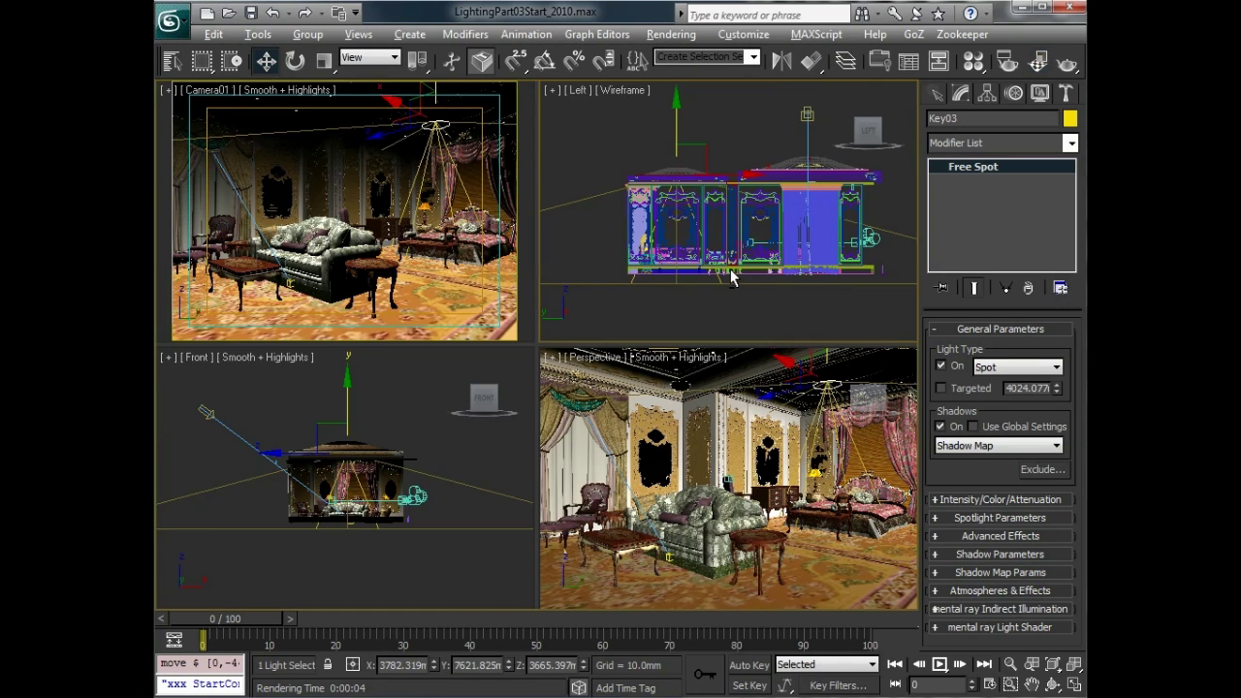
key("alt+w")
- Shift-rotate an independent 180° copy of Key03 to face upward, named BounceFloor004
left_click(431, 267)
key("e")
key("a")
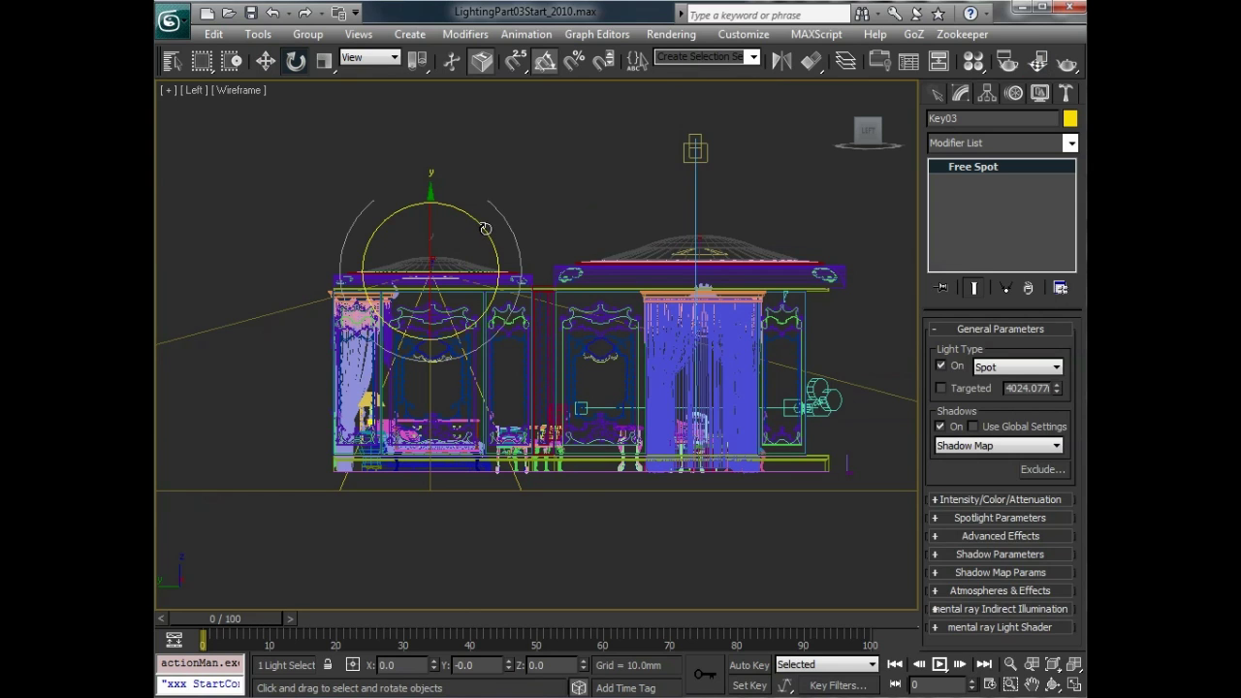
left_click_drag(485, 228, 494, 245)
mouse_move(525, 347)
left_mouse_down("shift")
mouse_move(483, 437)
mouse_move(499, 444)
left_mouse_up("shift")
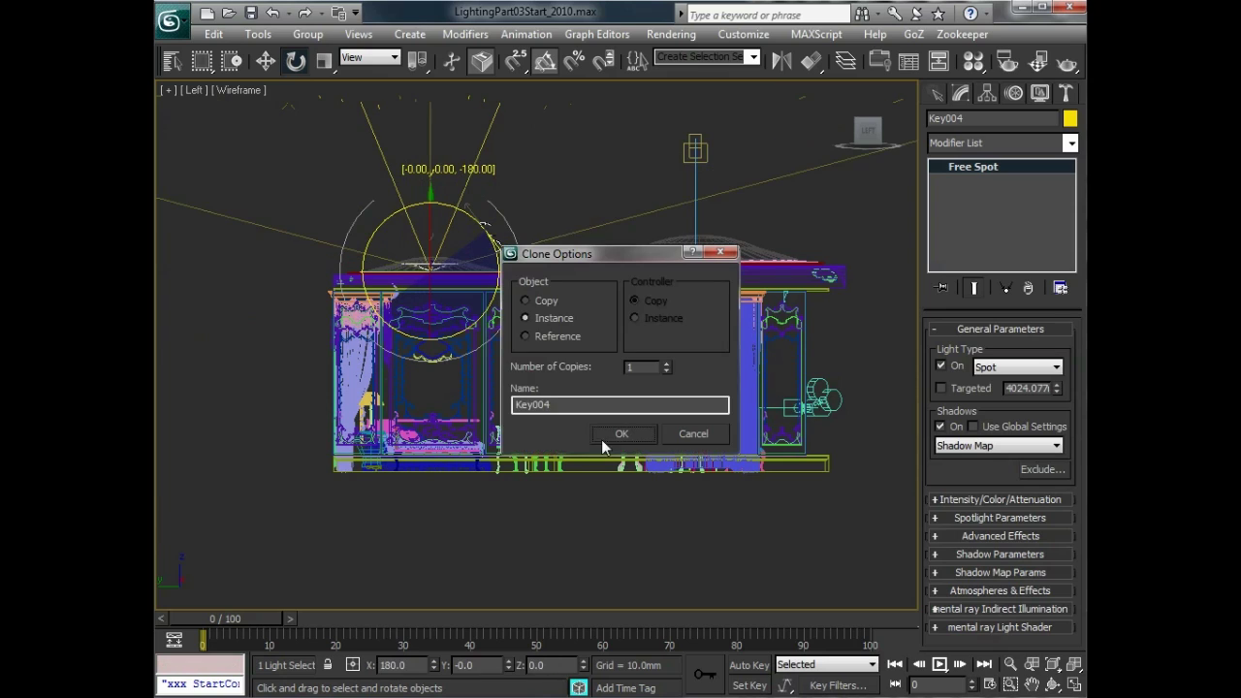
left_click(544, 302)
left_click_drag(540, 405, 516, 405)
type("BounceFlo")
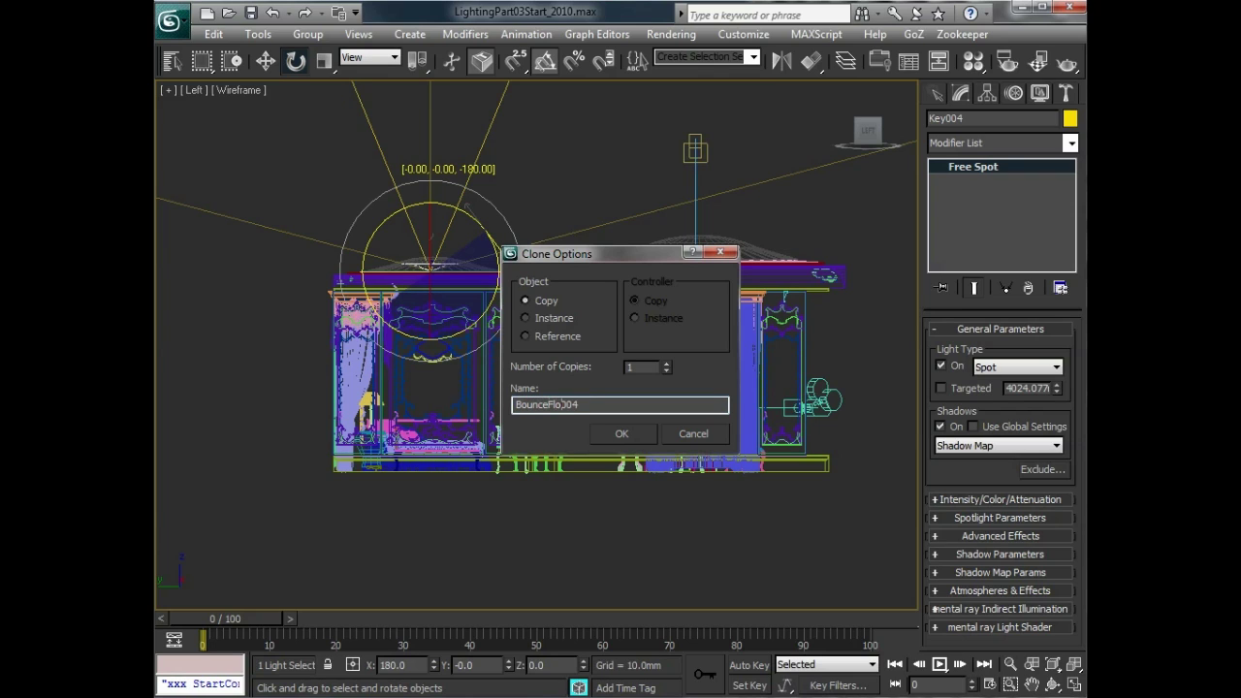
type("or")
key("Return")
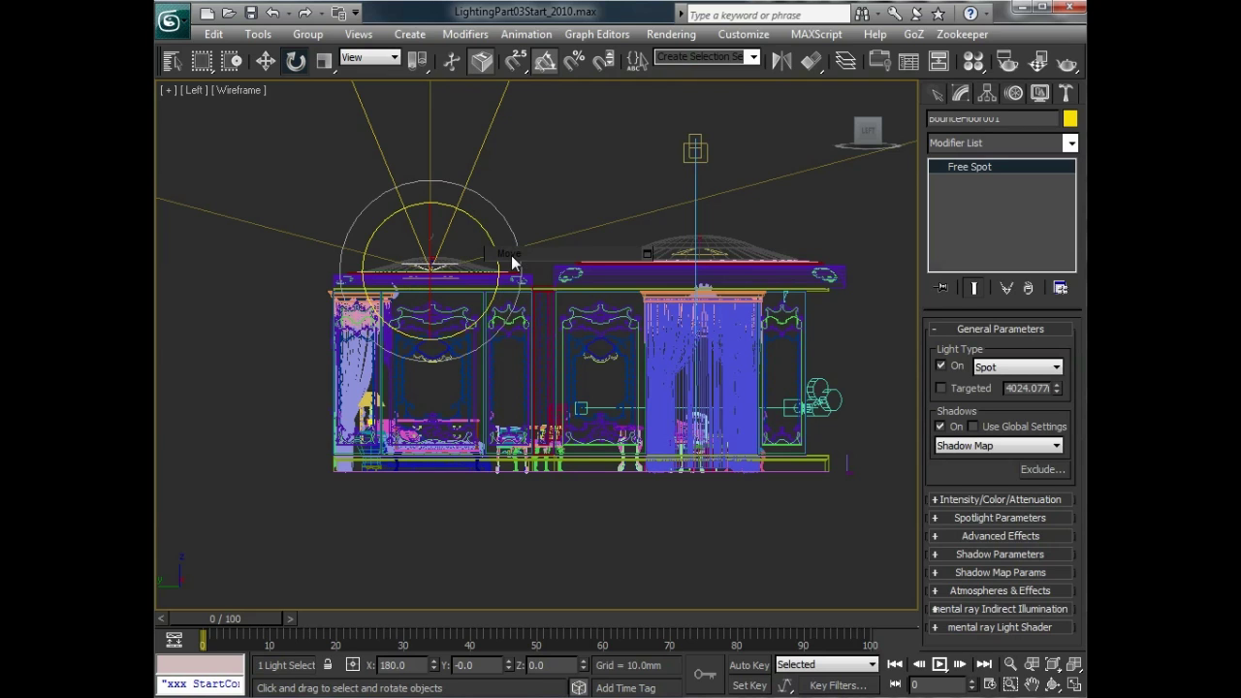
- Move the bounce light down toward the floor
key("w")
left_click_drag(426, 229, 431, 414)
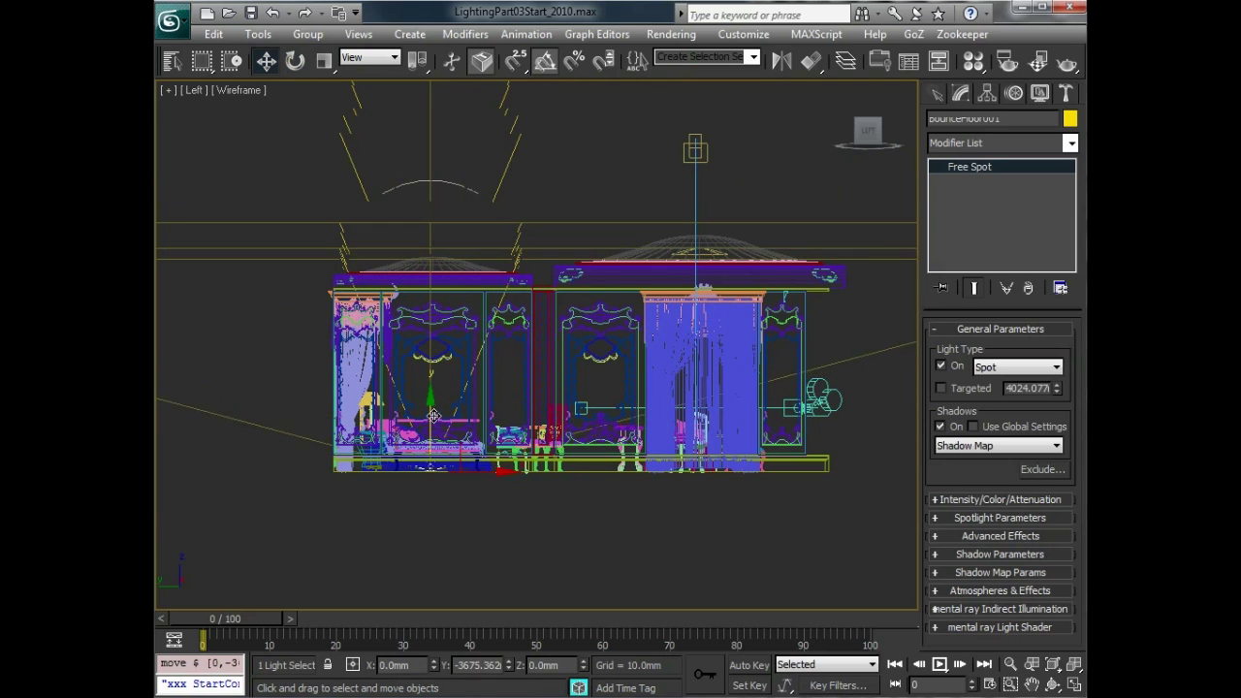
left_click(485, 475)
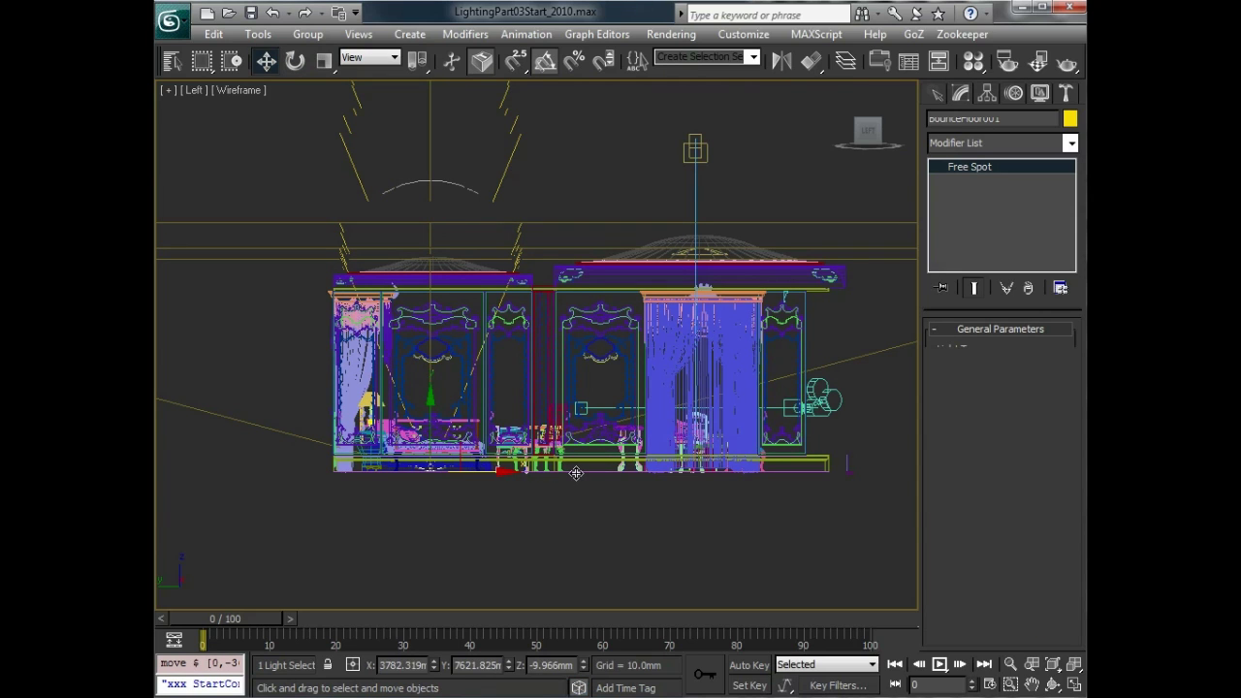
- Copy it as BounceFloor002 further along the floor, then restore the four-view layout
left_click(647, 475)
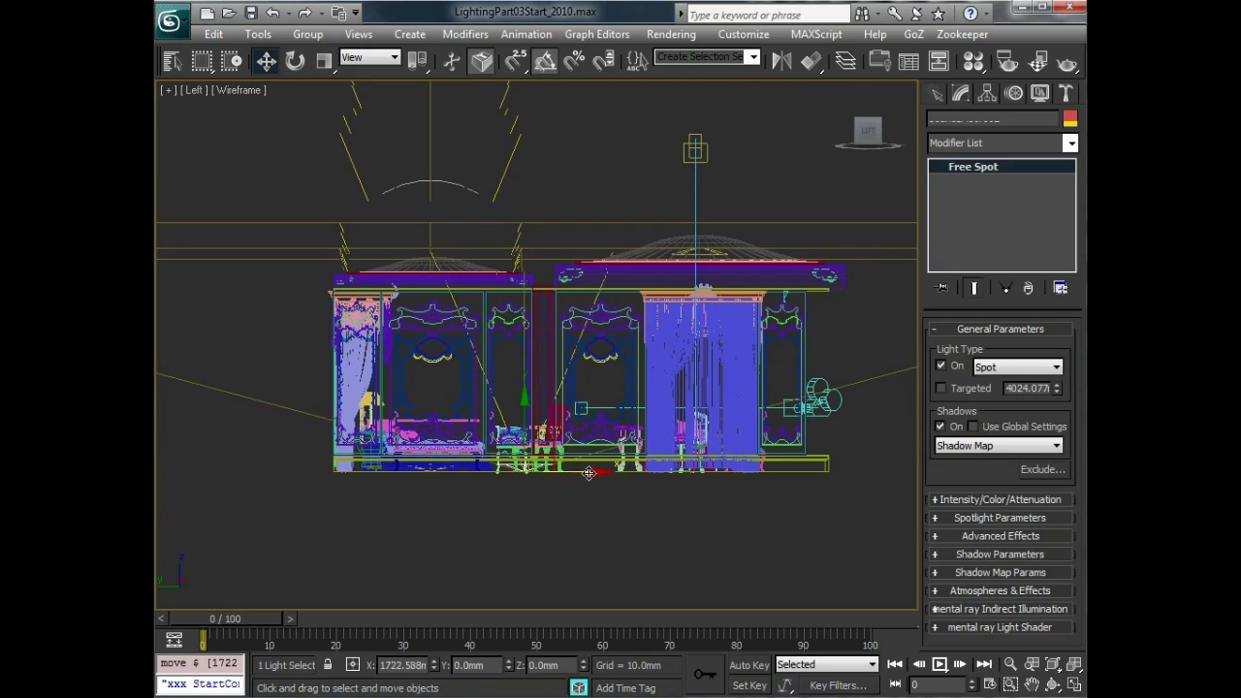
mouse_move(648, 476)
left_mouse_down()
mouse_move(729, 473)
mouse_move(698, 474)
left_mouse_up()
left_click(602, 433)
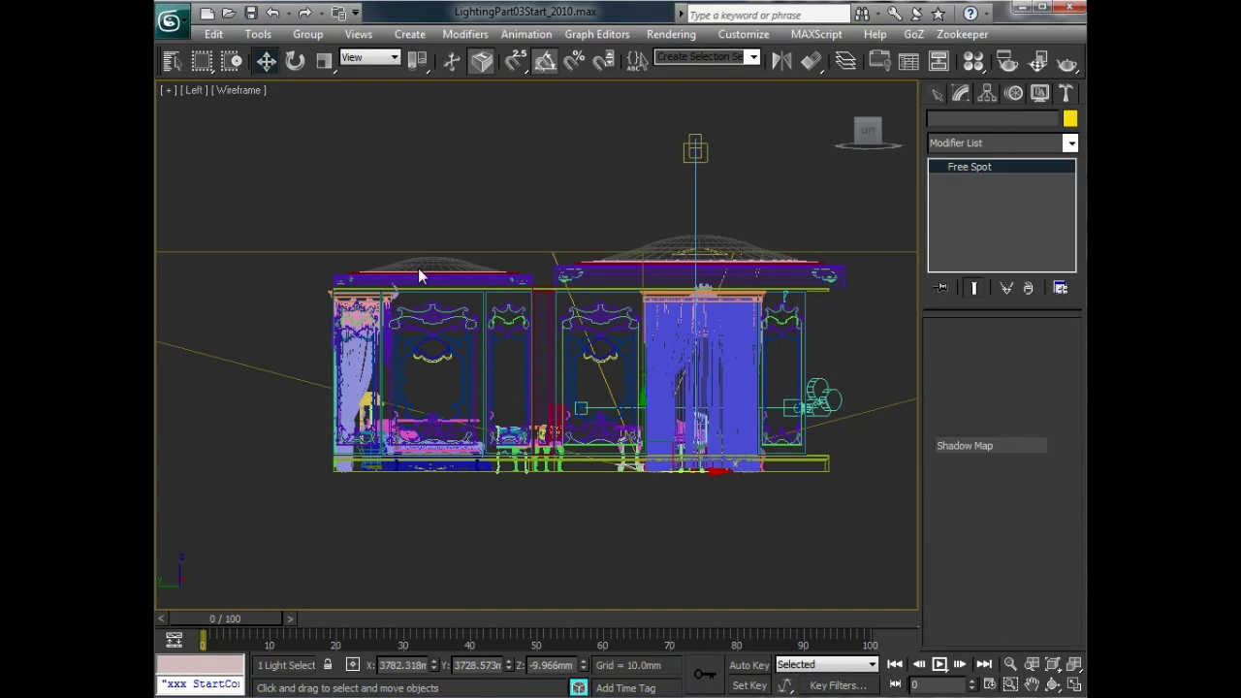
left_click_drag(429, 471, 518, 478)
key("alt+w")
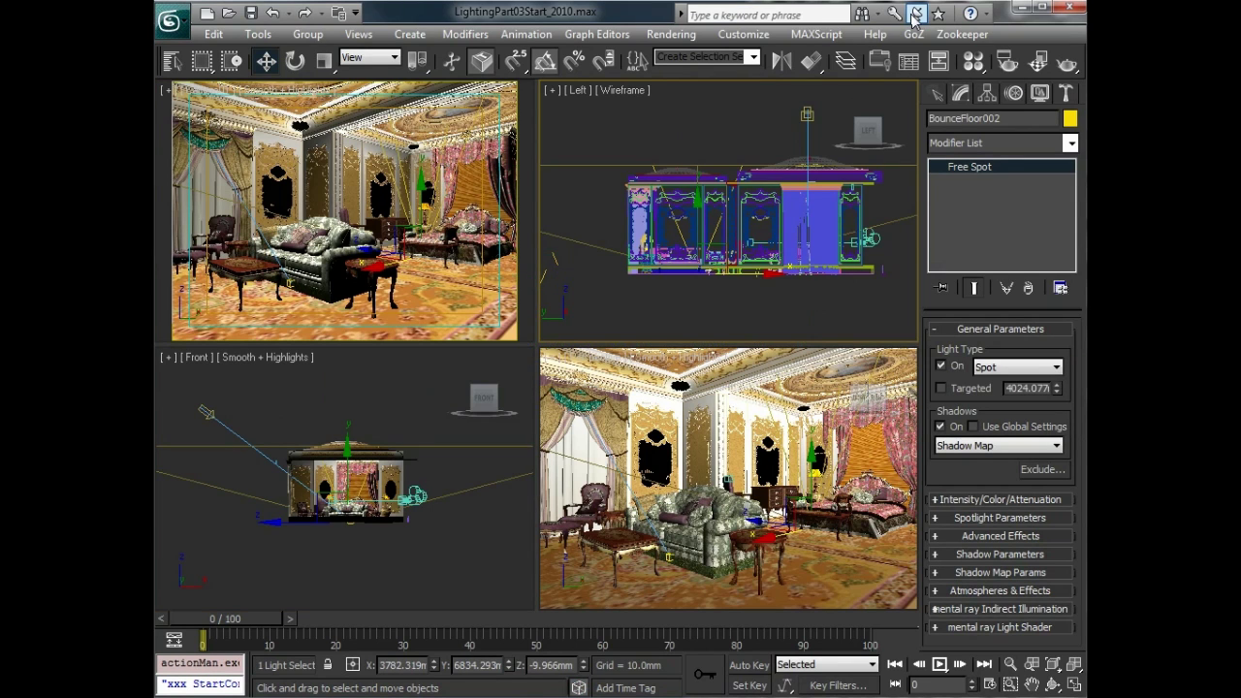
left_click(1065, 64)
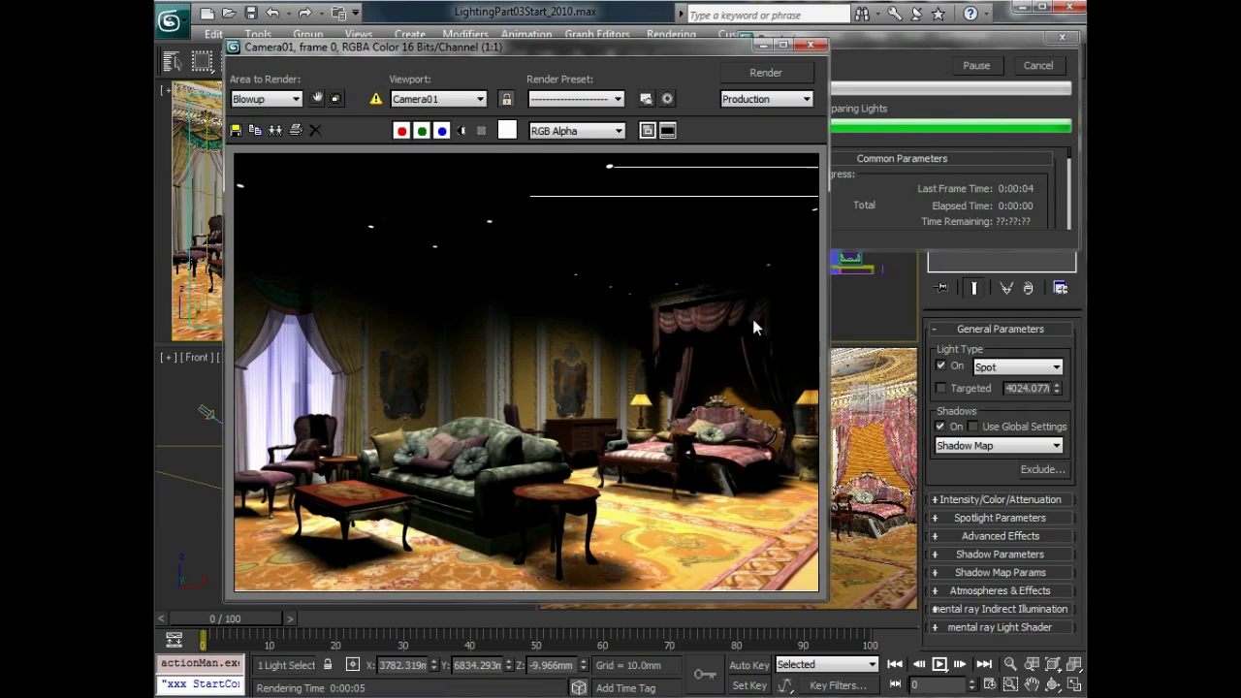
left_click(812, 52)
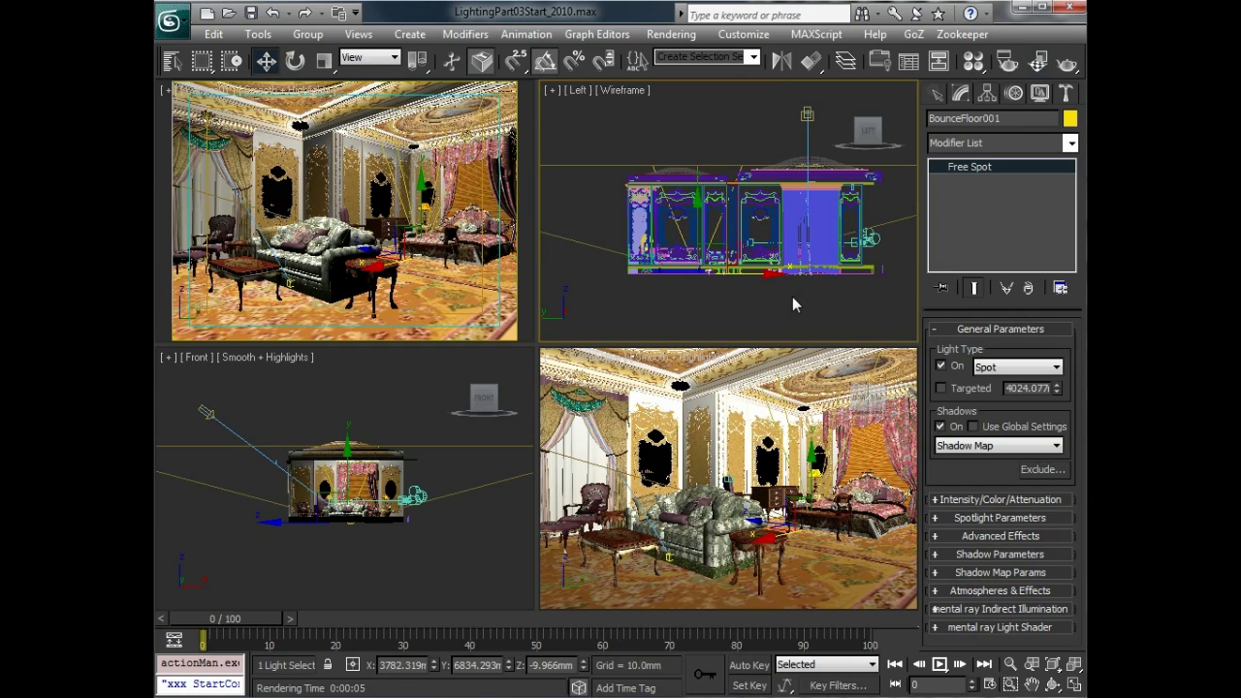
- Turn off shadows for BounceFloor001 and BounceFloor002, then test-render the camera view
left_click(940, 426)
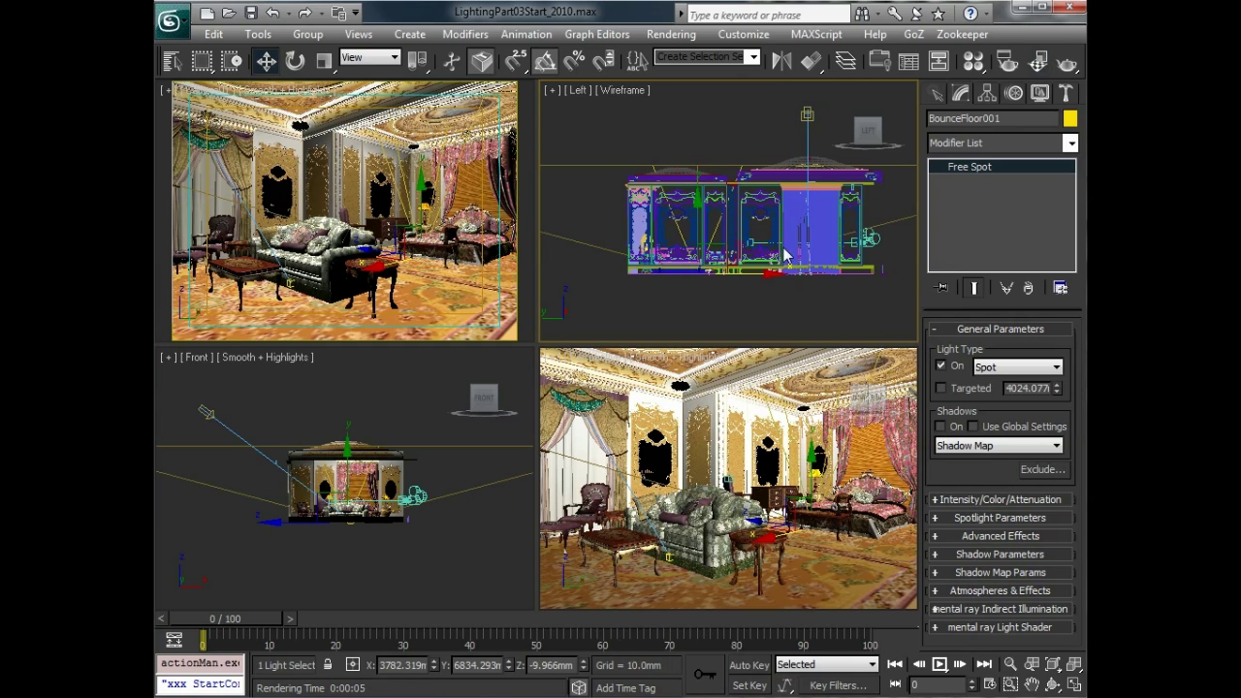
left_click(699, 276)
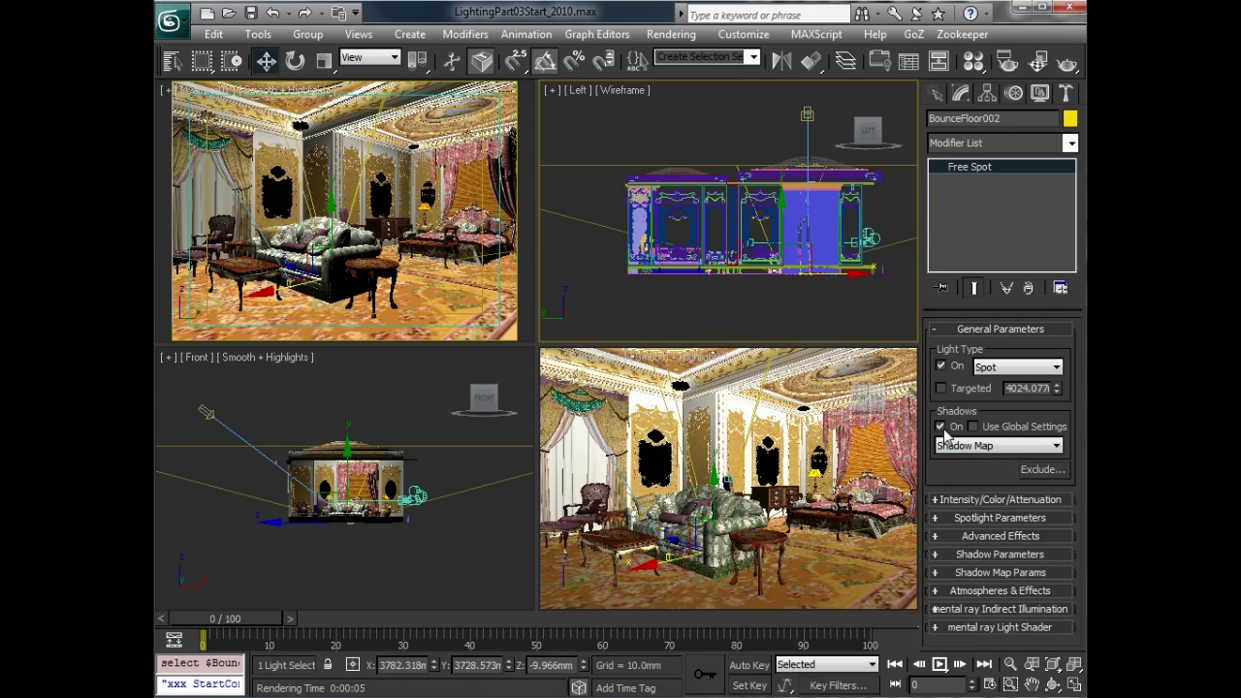
key("shift+q")
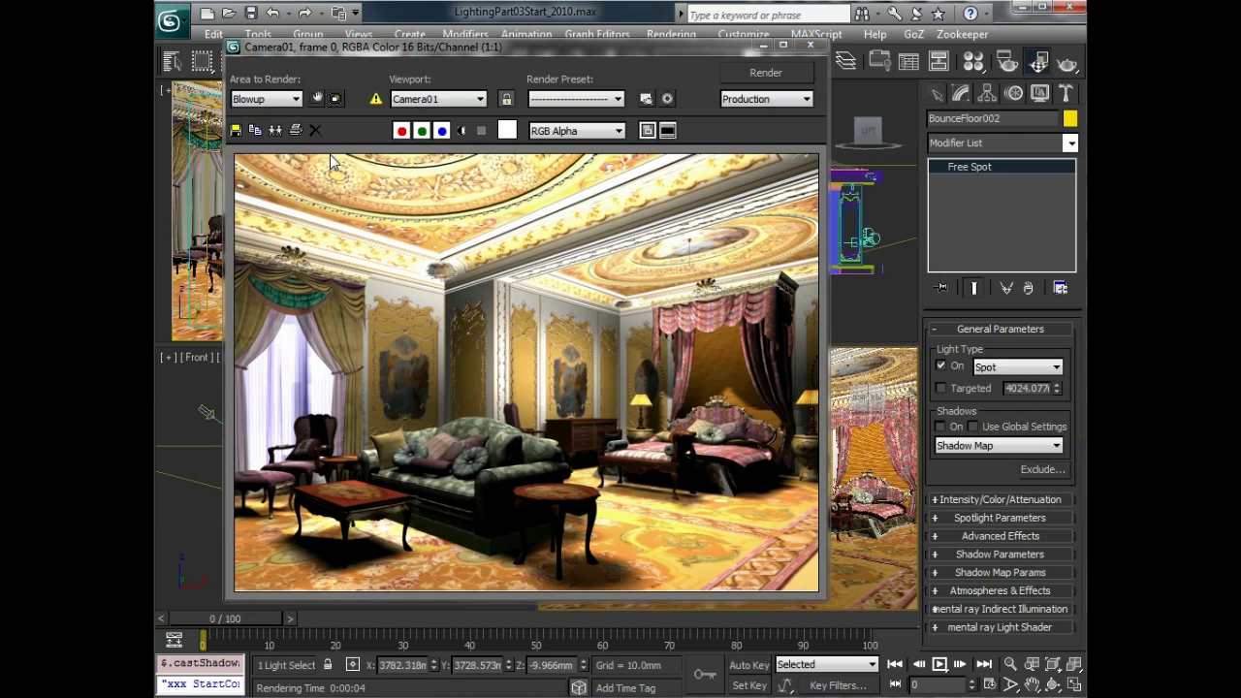
left_click(811, 44)
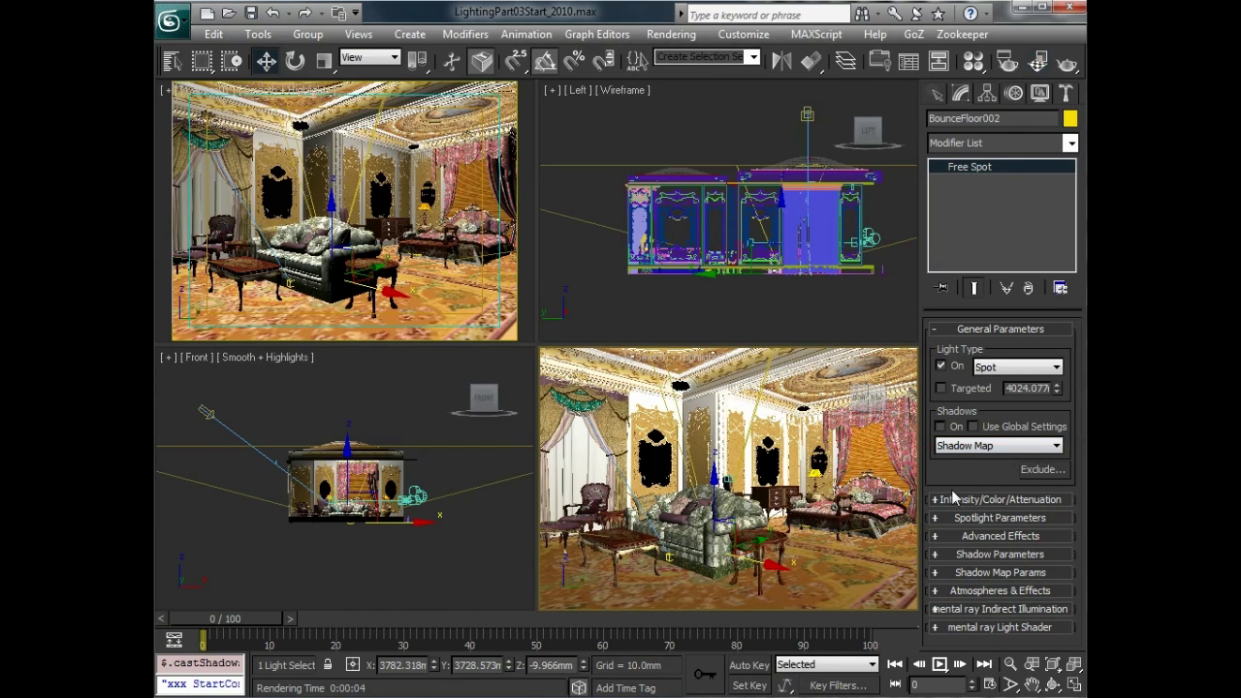
- Lower BounceFloor002's intensity multiplier from 1.0 to 0.5
left_click(954, 498)
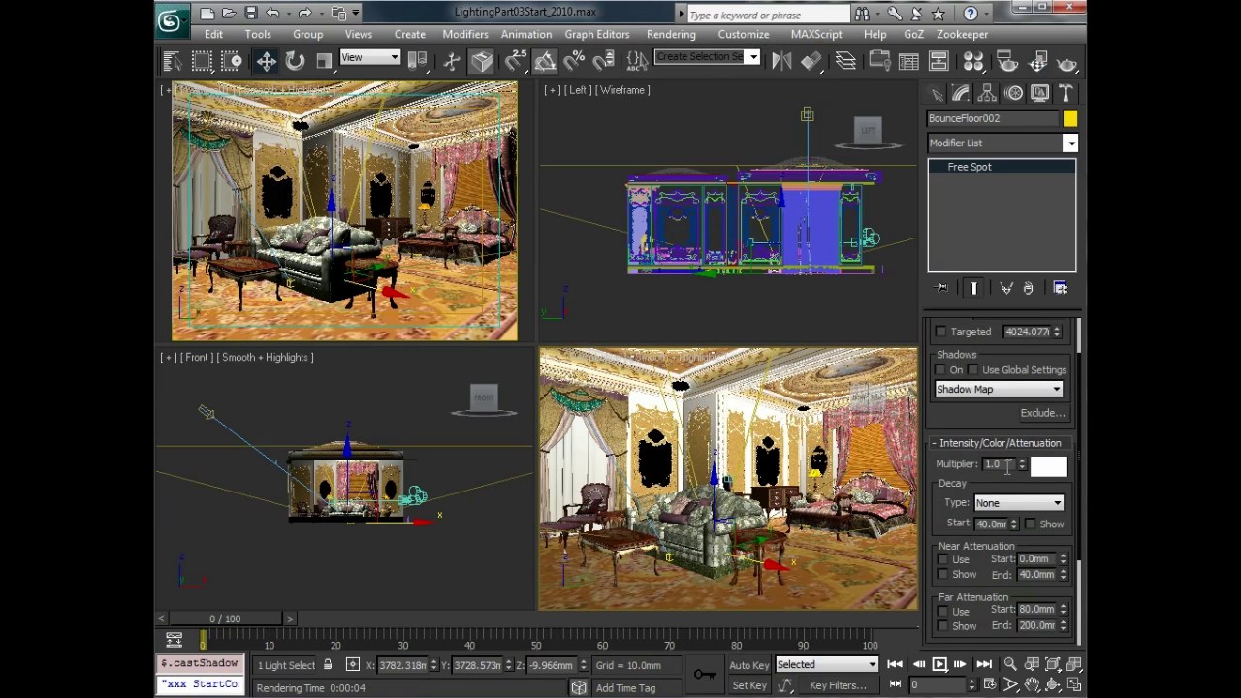
type(".5")
key("Return")
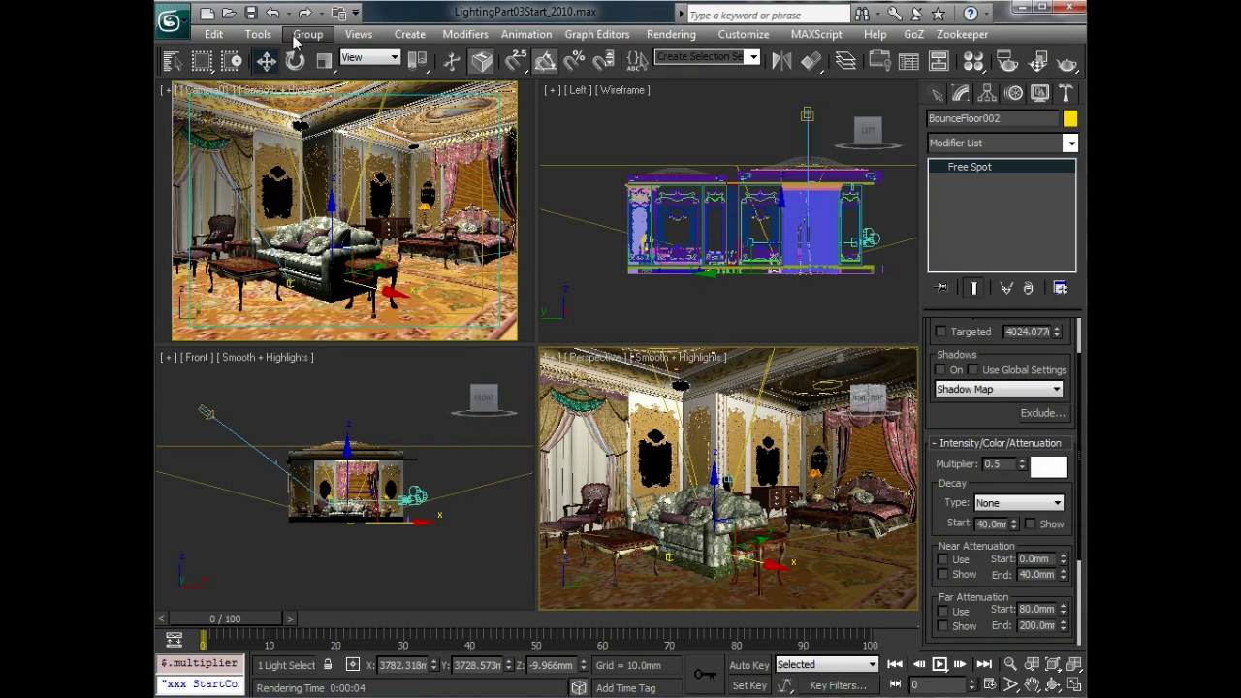
- Open the Light Lister from Tools and position it below the camera view
left_click(259, 37)
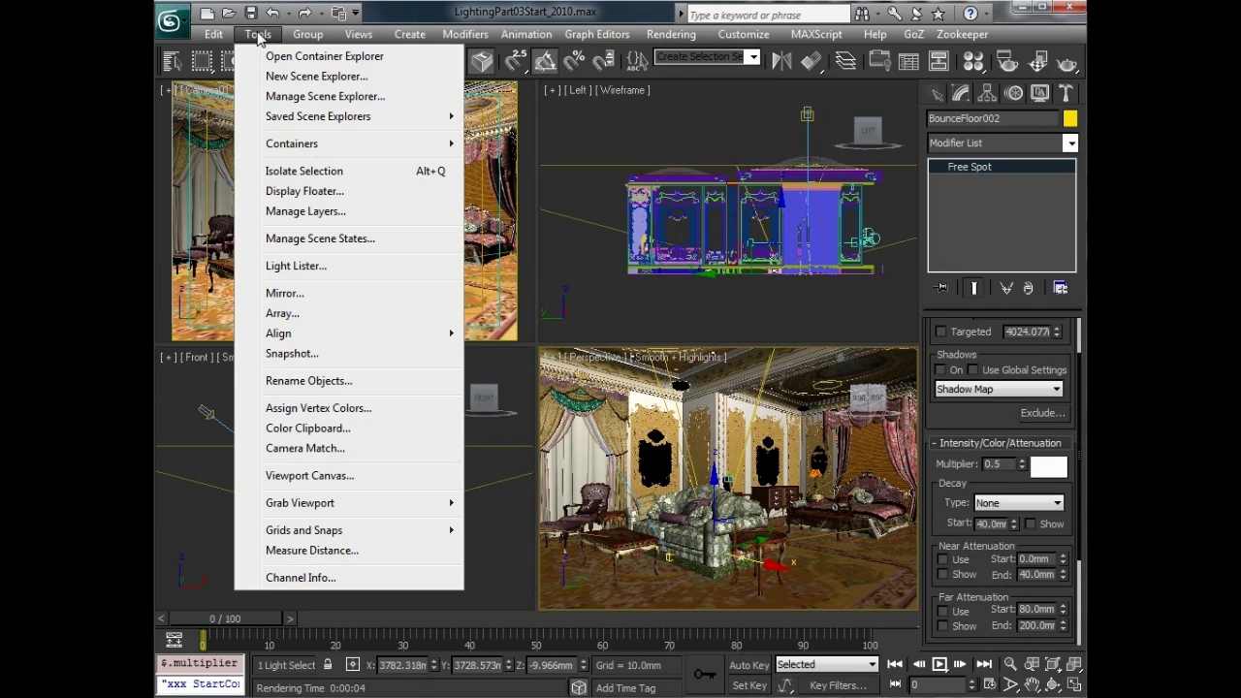
left_click(322, 275)
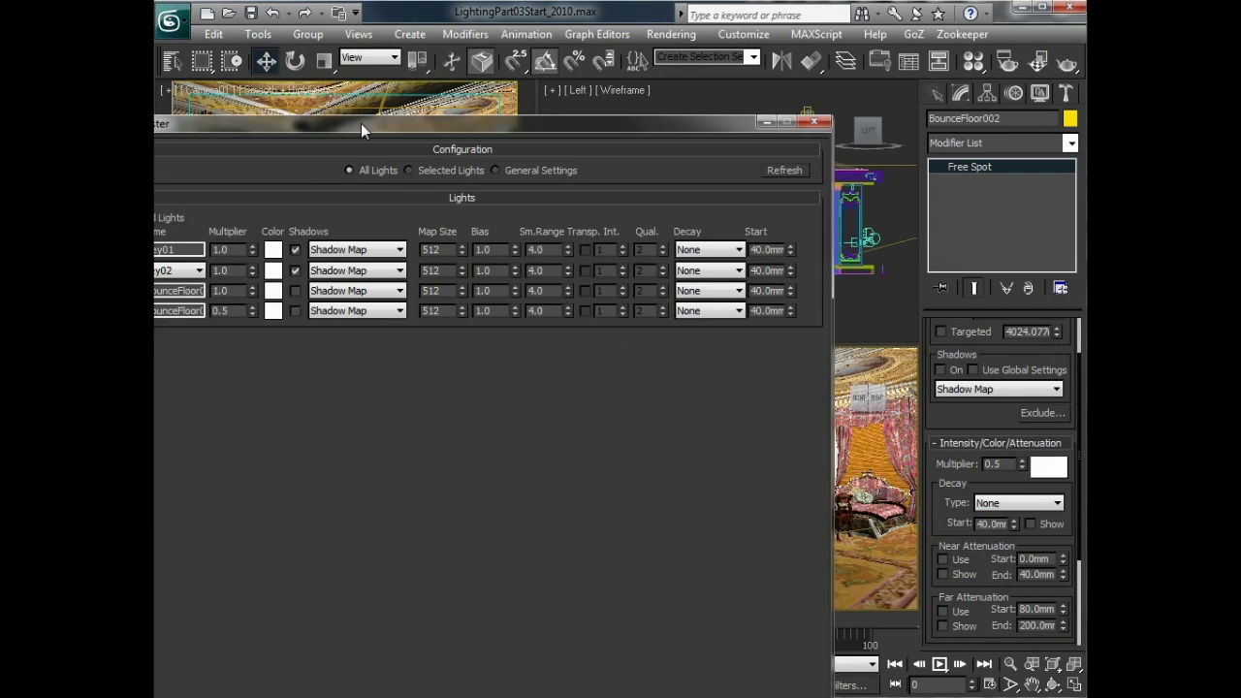
left_click_drag(361, 115, 355, 411)
left_click_drag(417, 349, 432, 341)
- Set BounceFloor001's multiplier to 0.5 and select the bounce lights from their rows
left_click_drag(265, 517, 305, 525)
left_click(302, 514)
type("0.5")
key("Return")
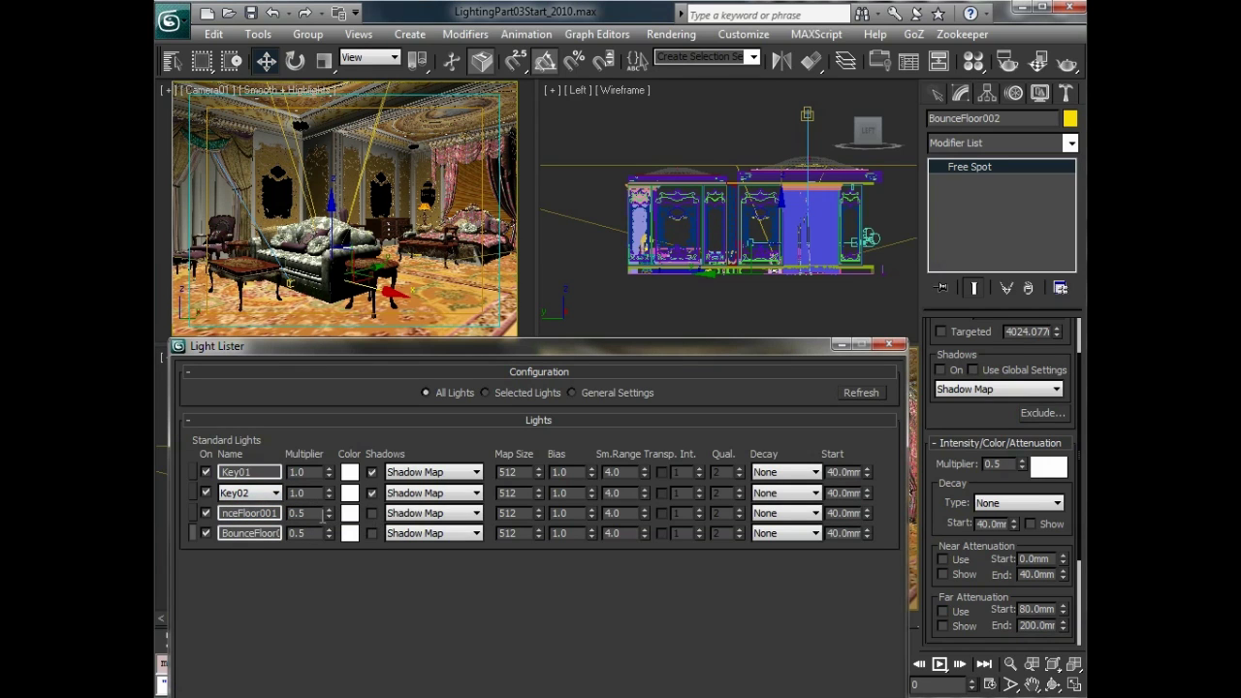
left_click_drag(276, 515, 171, 511)
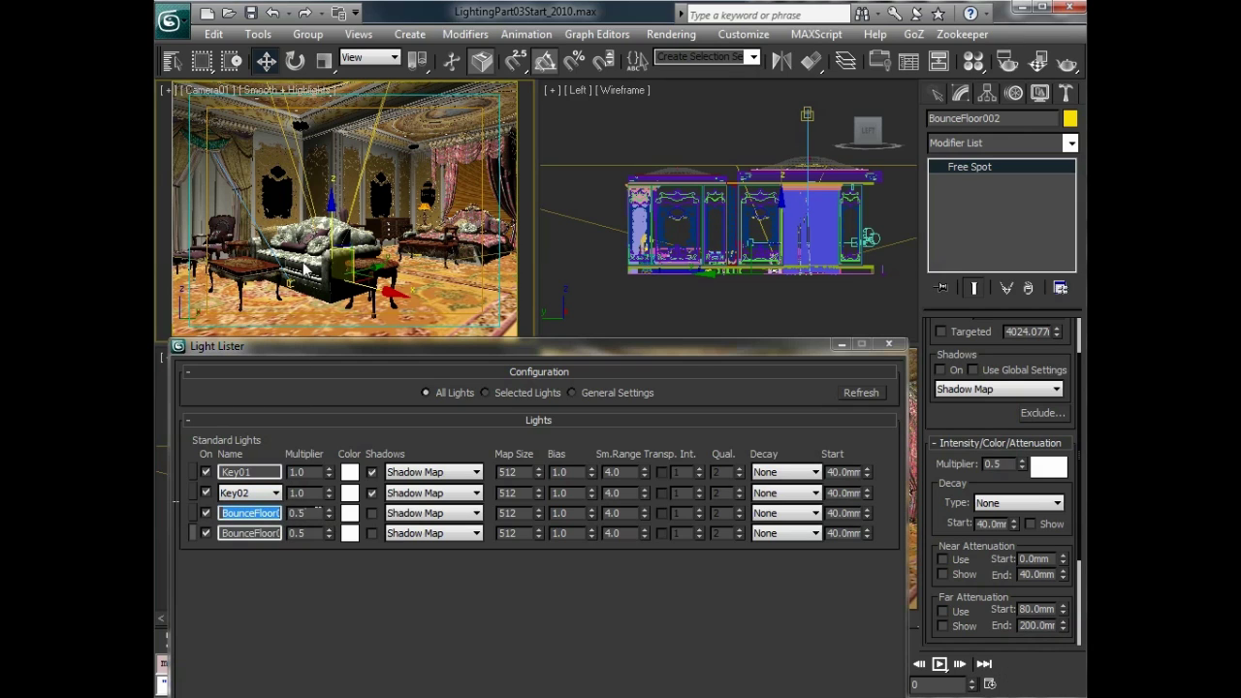
left_click(191, 511)
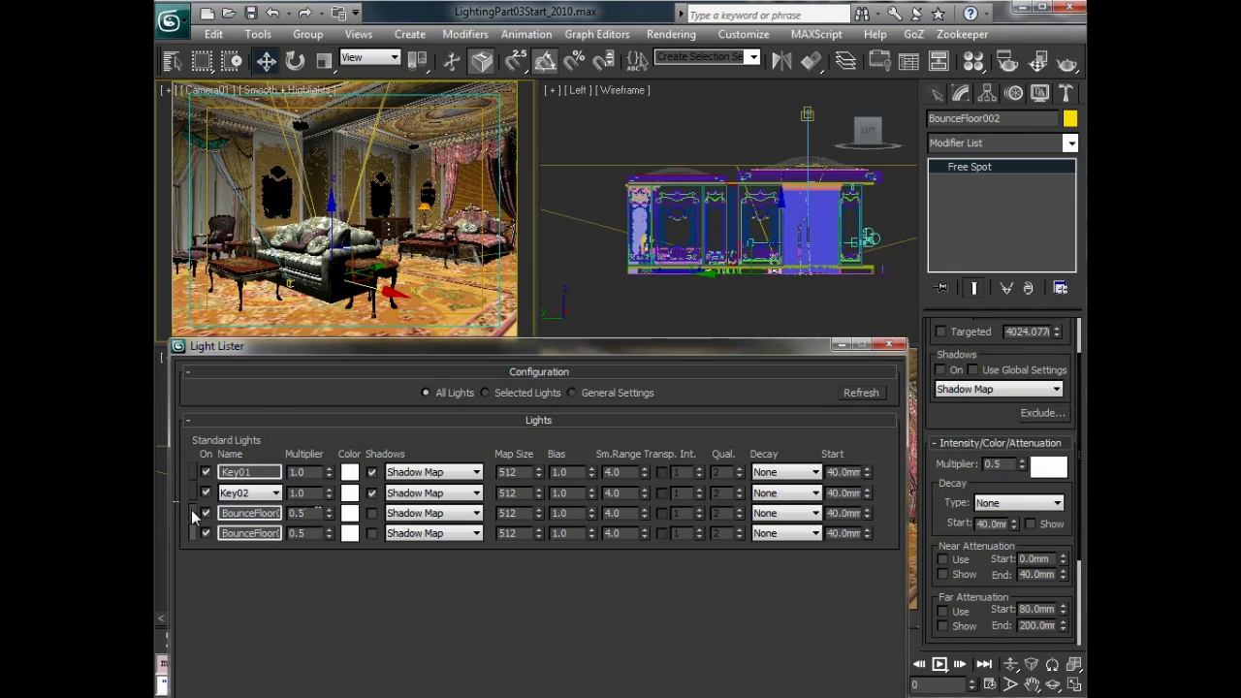
left_click(193, 534)
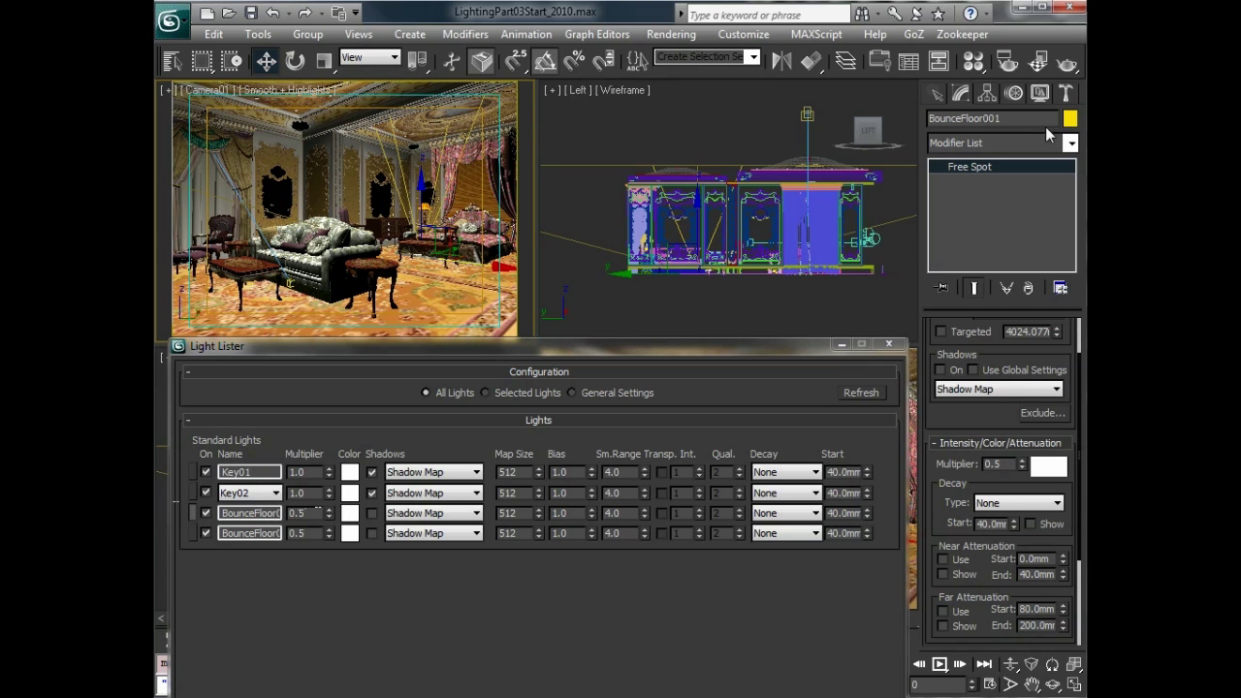
- Test-render, then give the first bounce light a pale warm colour sampled from the render
left_click(1067, 64)
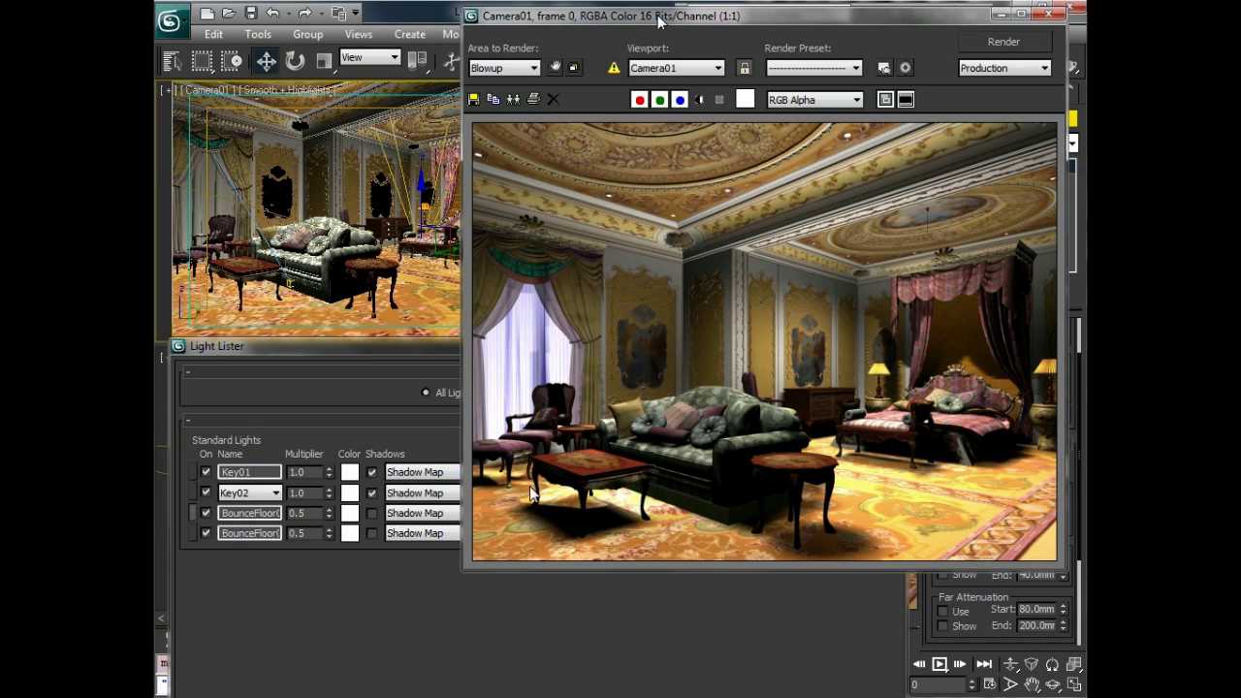
left_click(346, 518)
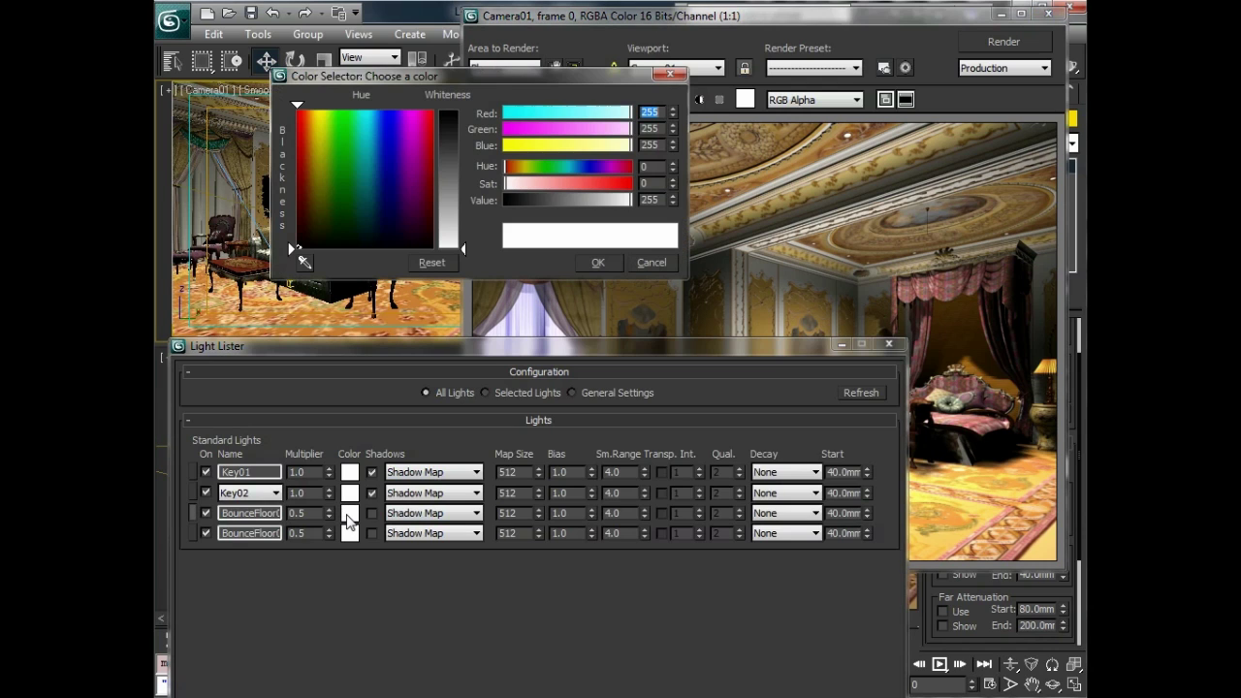
left_click(304, 262)
mouse_move(960, 488)
left_mouse_down()
mouse_move(955, 511)
mouse_move(963, 498)
left_mouse_up()
left_click_drag(463, 175, 463, 196)
left_click(597, 263)
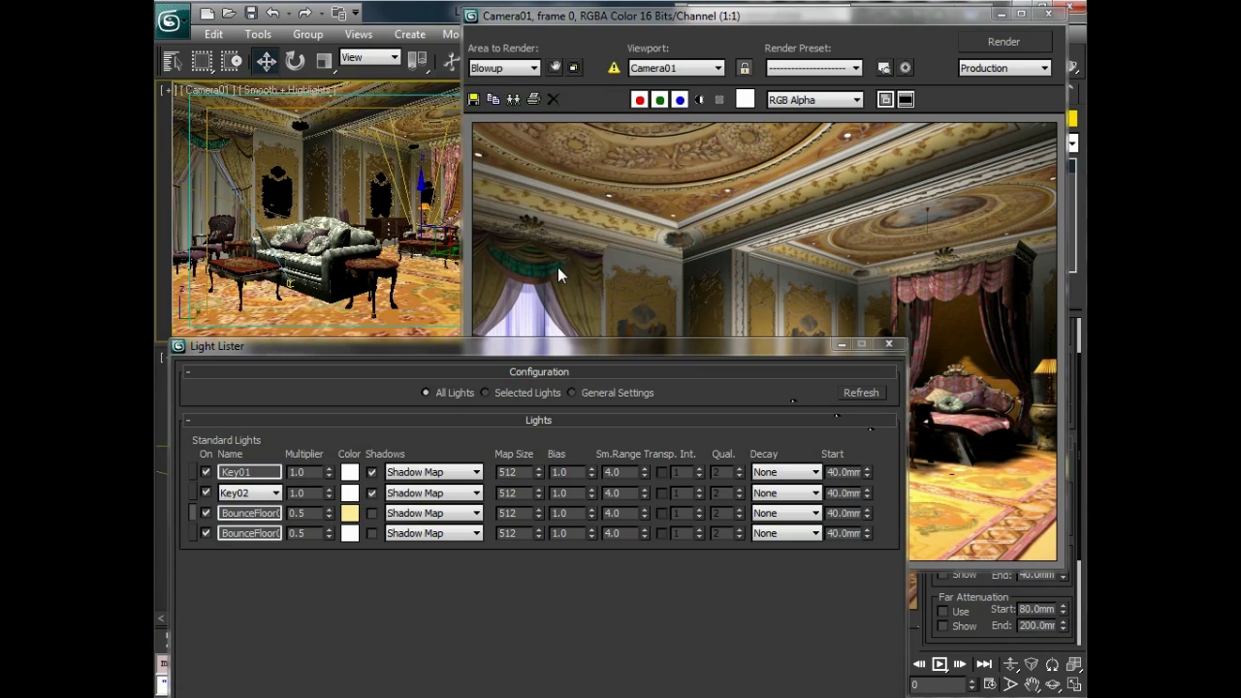
- Give the second bounce light a pale orange sampled from the render, then re-render
left_click(348, 536)
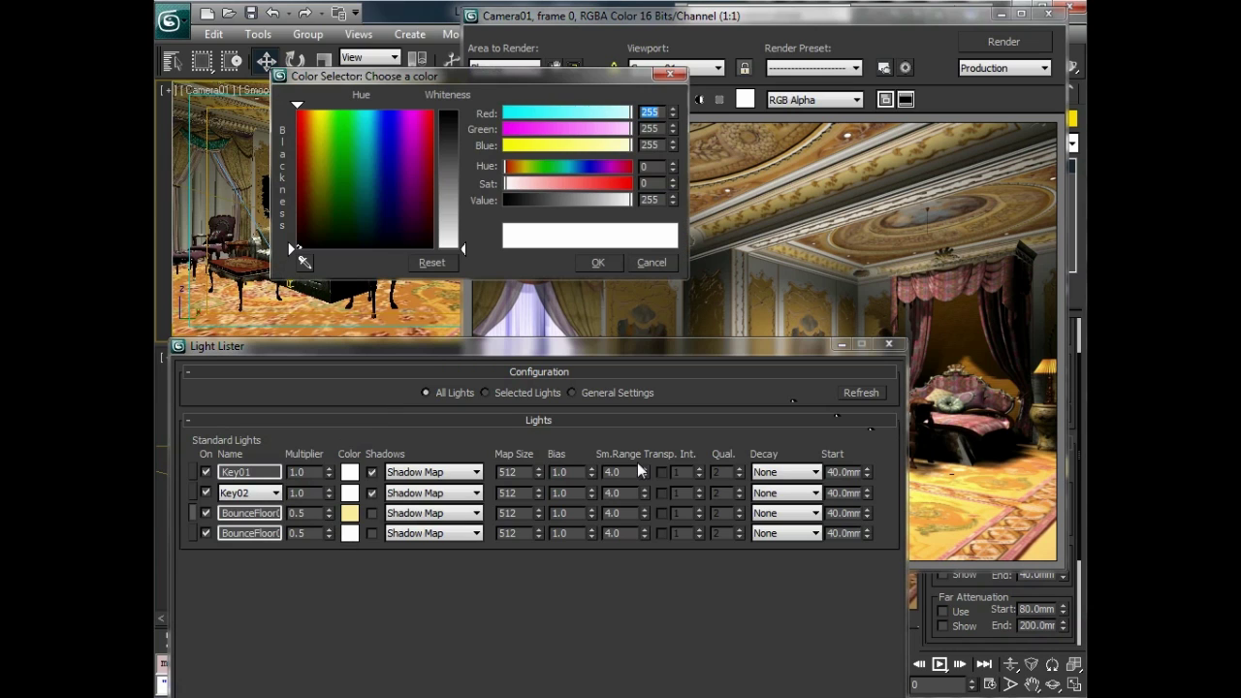
left_click(304, 261)
left_click(911, 529)
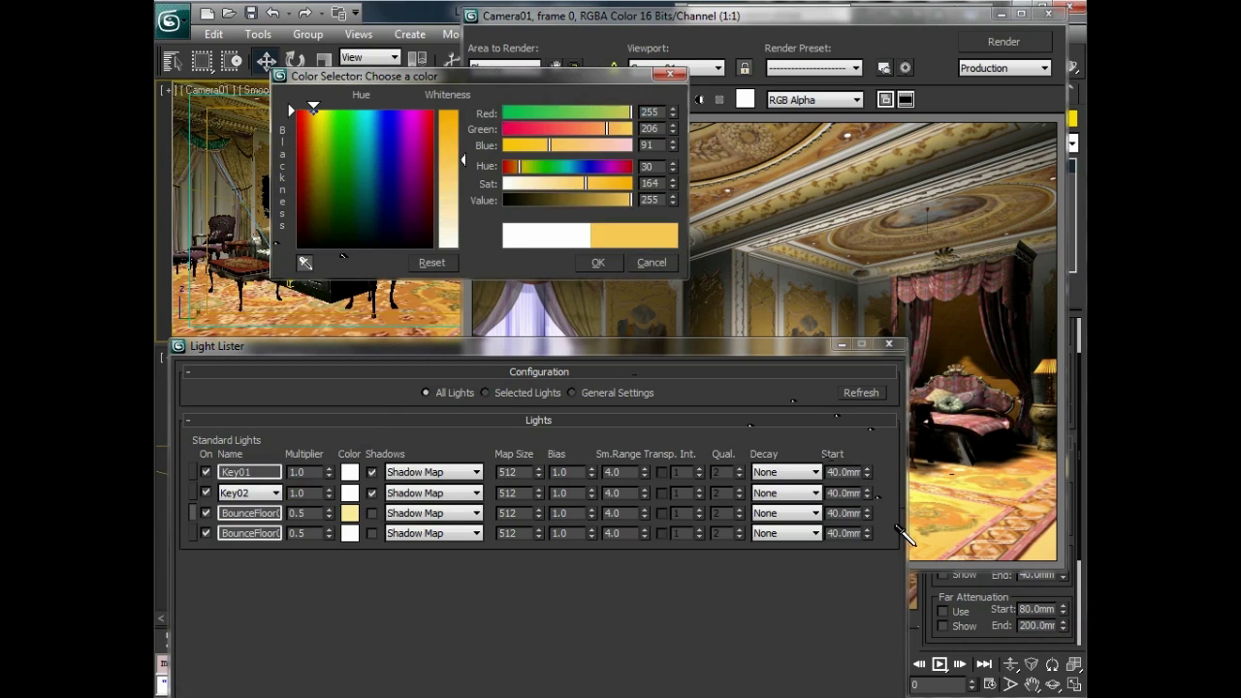
left_click(455, 195)
left_click(594, 262)
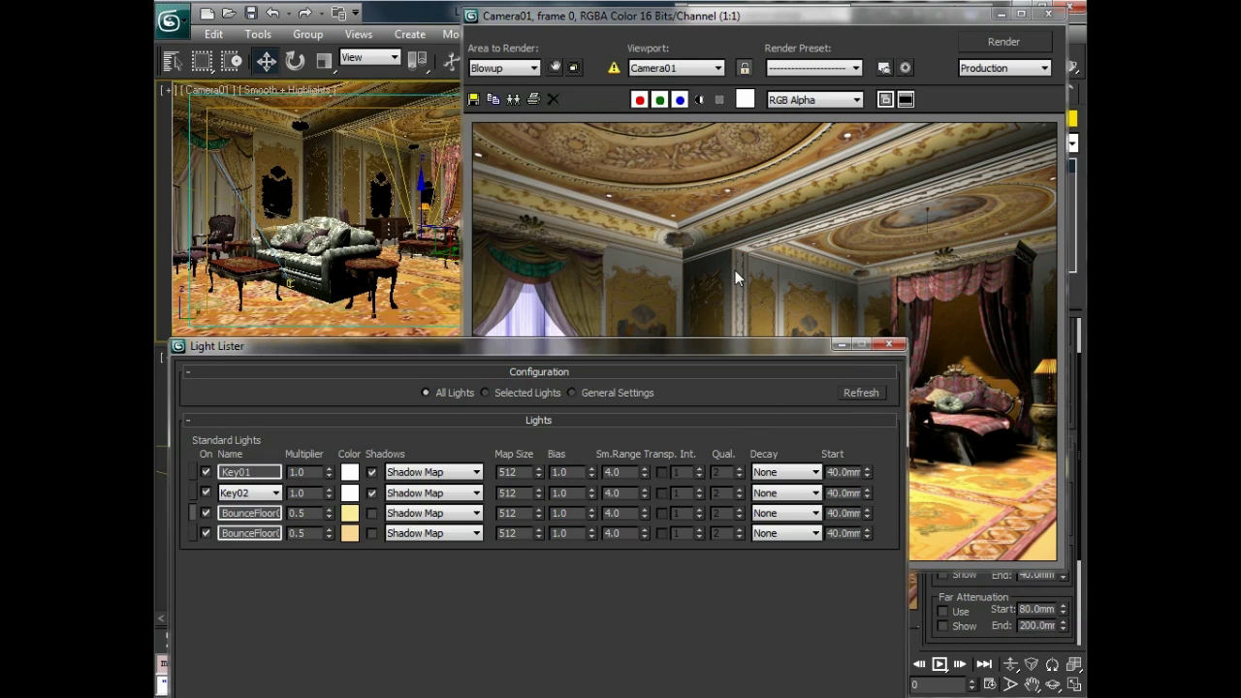
left_click(1000, 51)
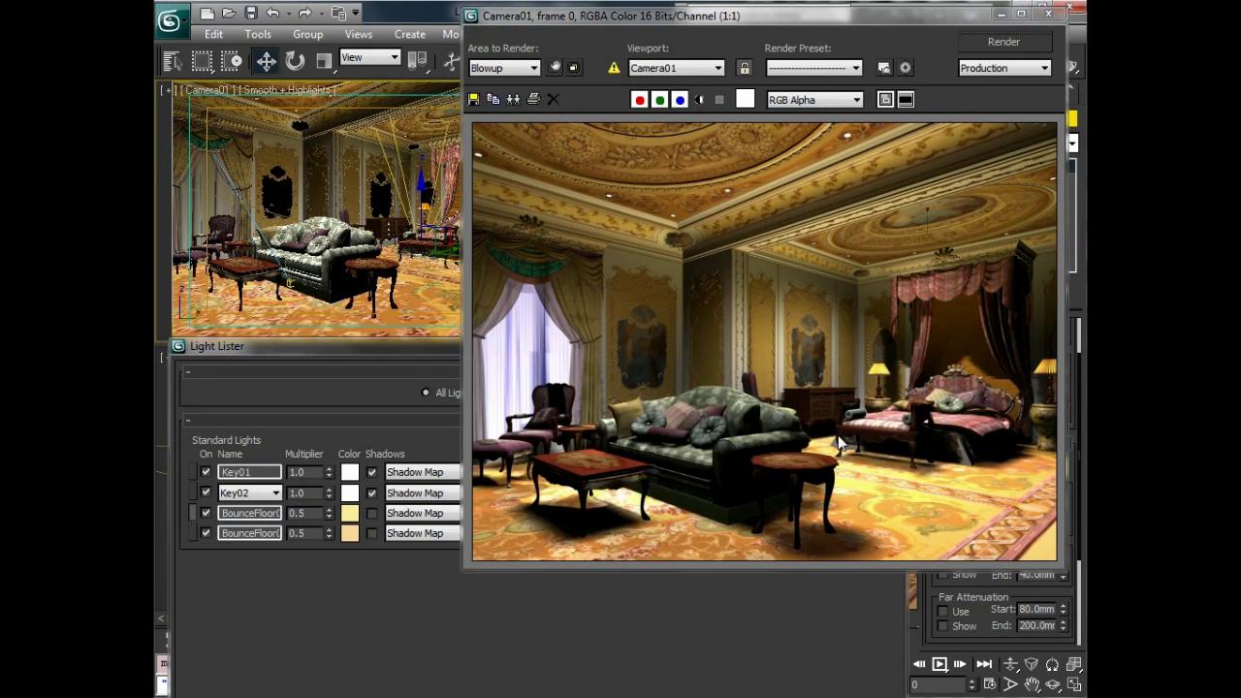
- Set the Key01 and Key02 multipliers to 0.7 in Light Lister and re-render Camera01
left_click(312, 470)
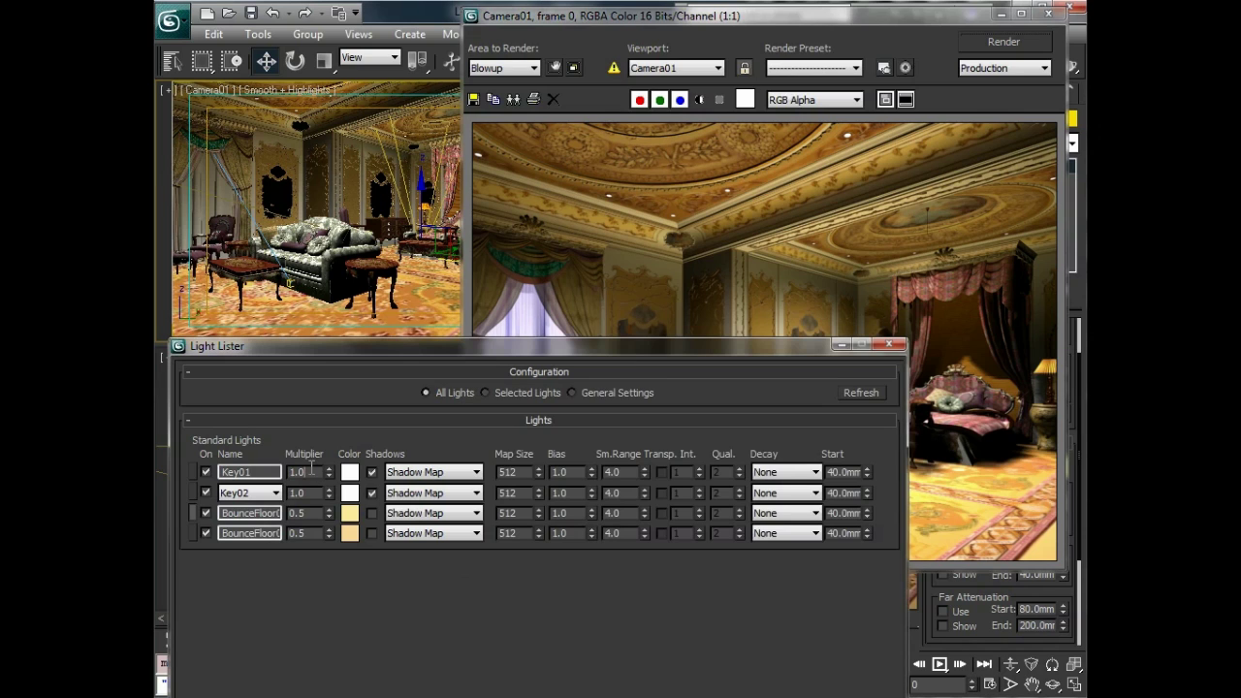
double_click(301, 472)
type("0.7")
left_click(314, 491)
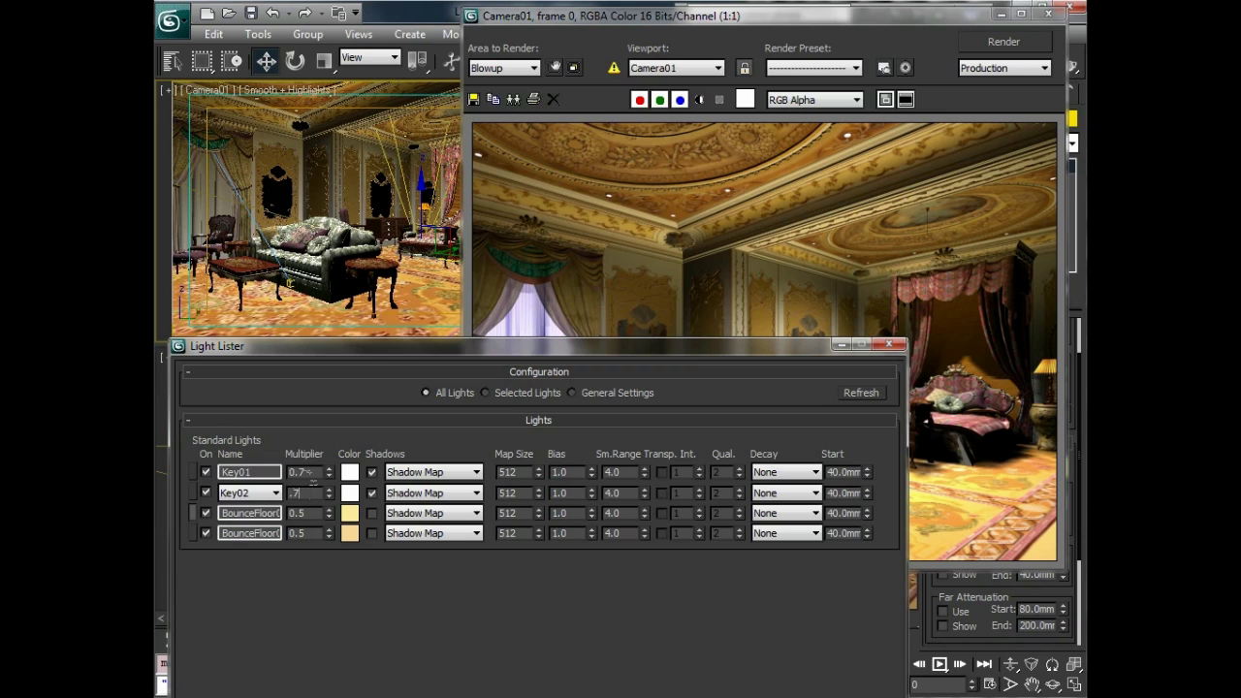
type("0.7")
key("Return")
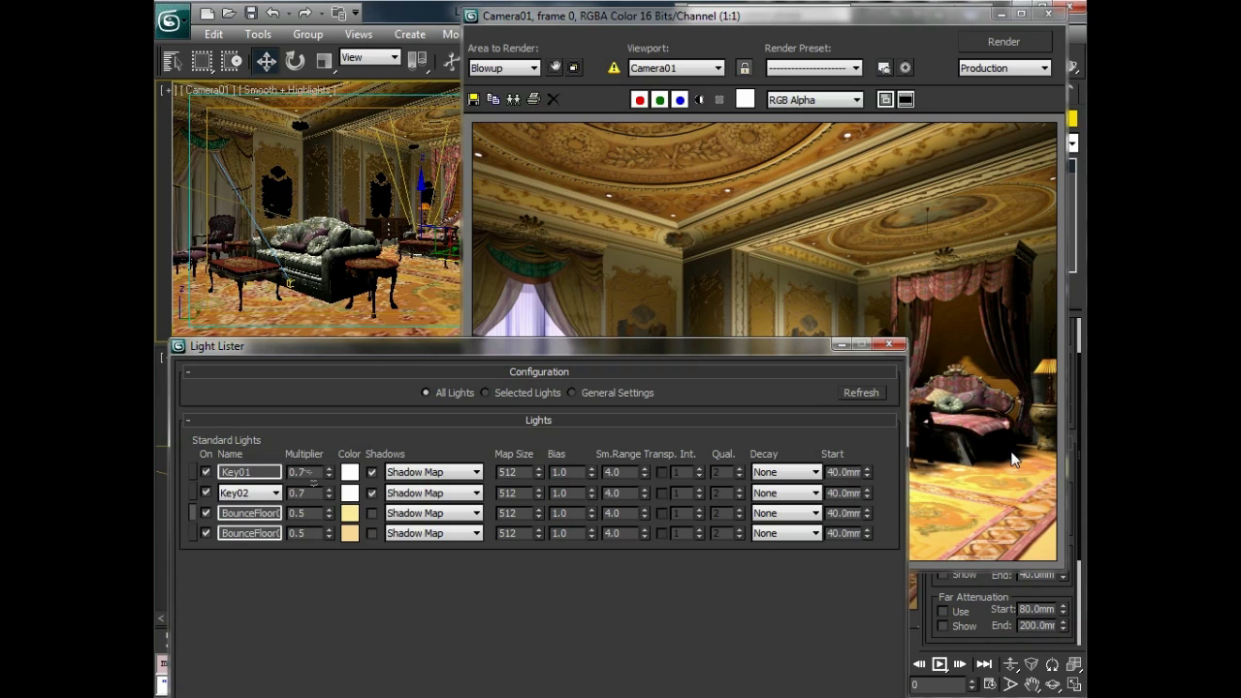
left_click(1004, 43)
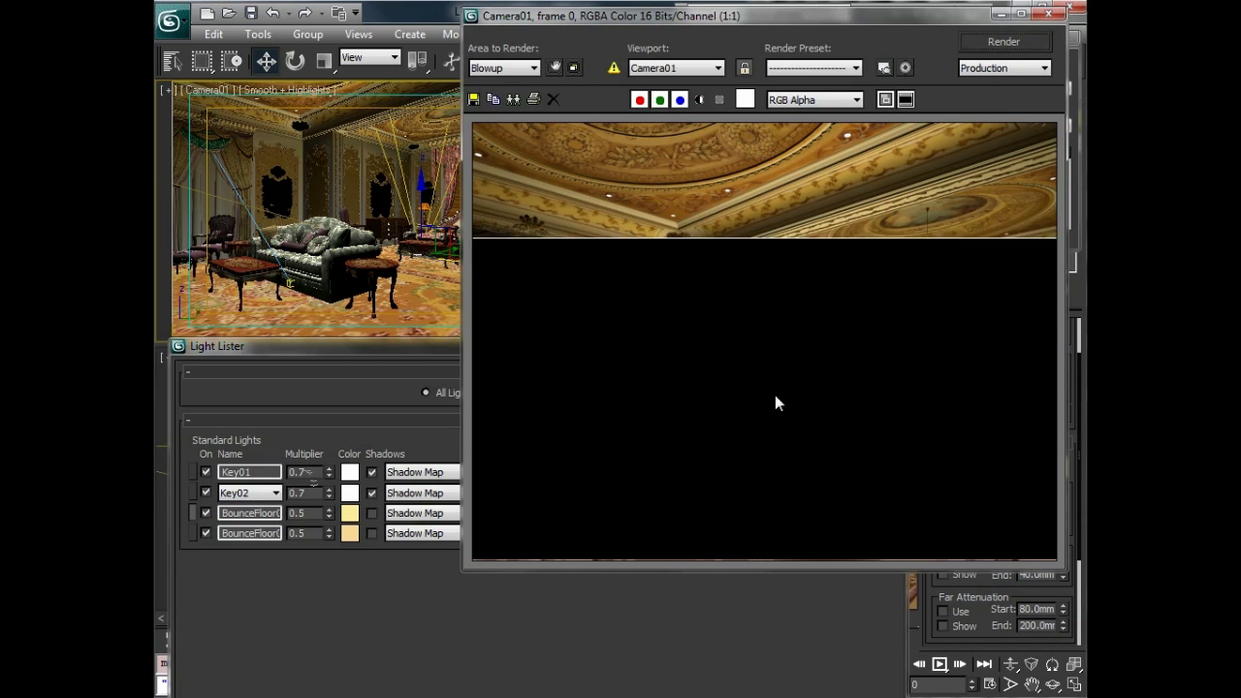